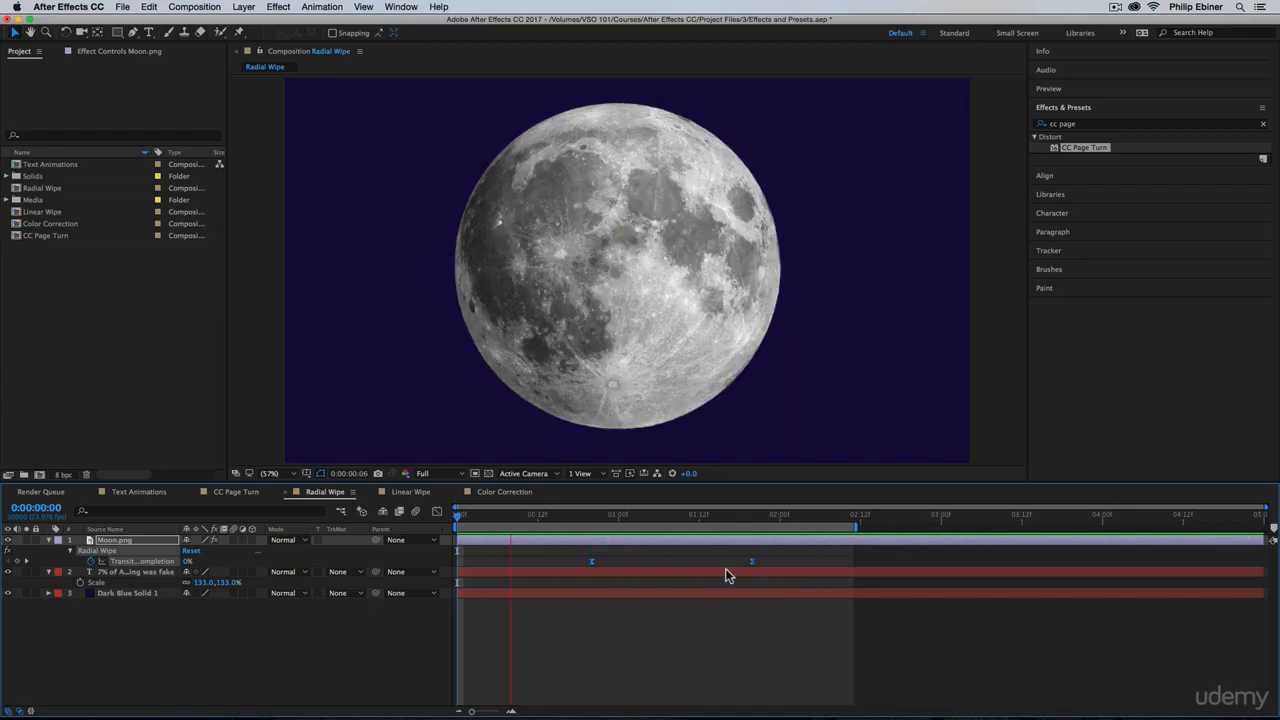
Stop the preview and hide the existing Moon.png layer in the Radial Wipe composition
key(space)
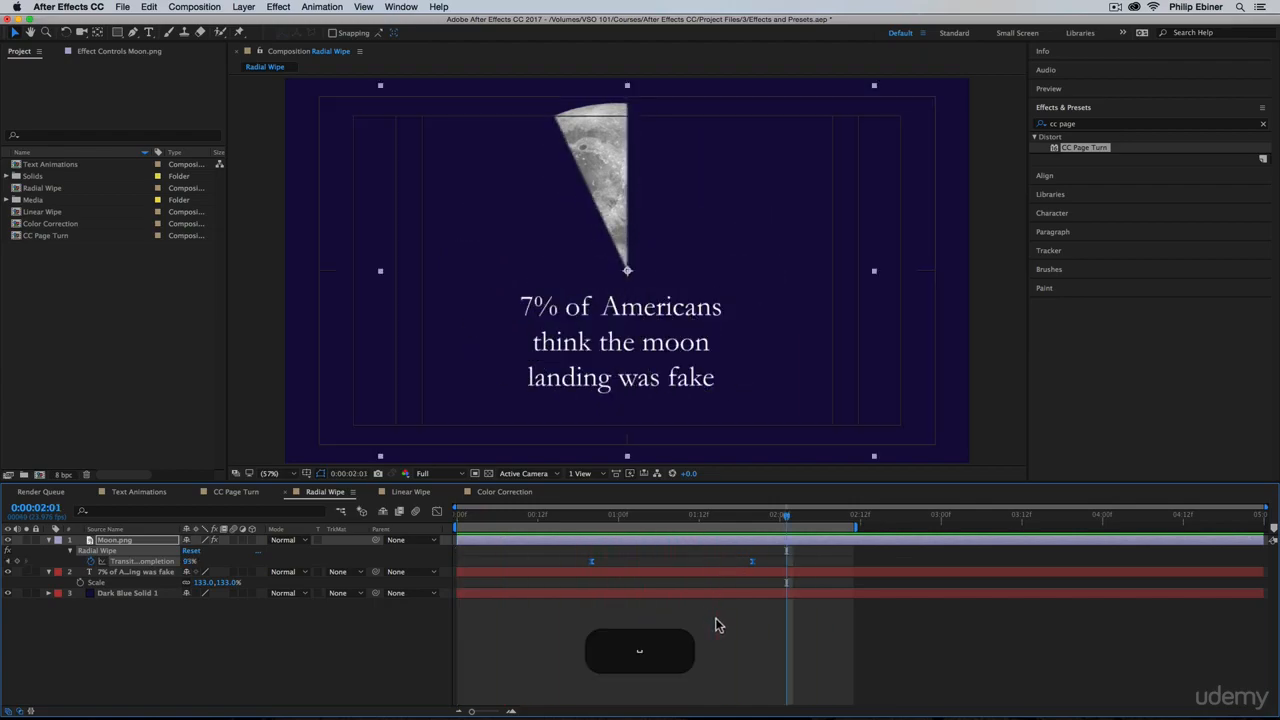
click(712, 615)
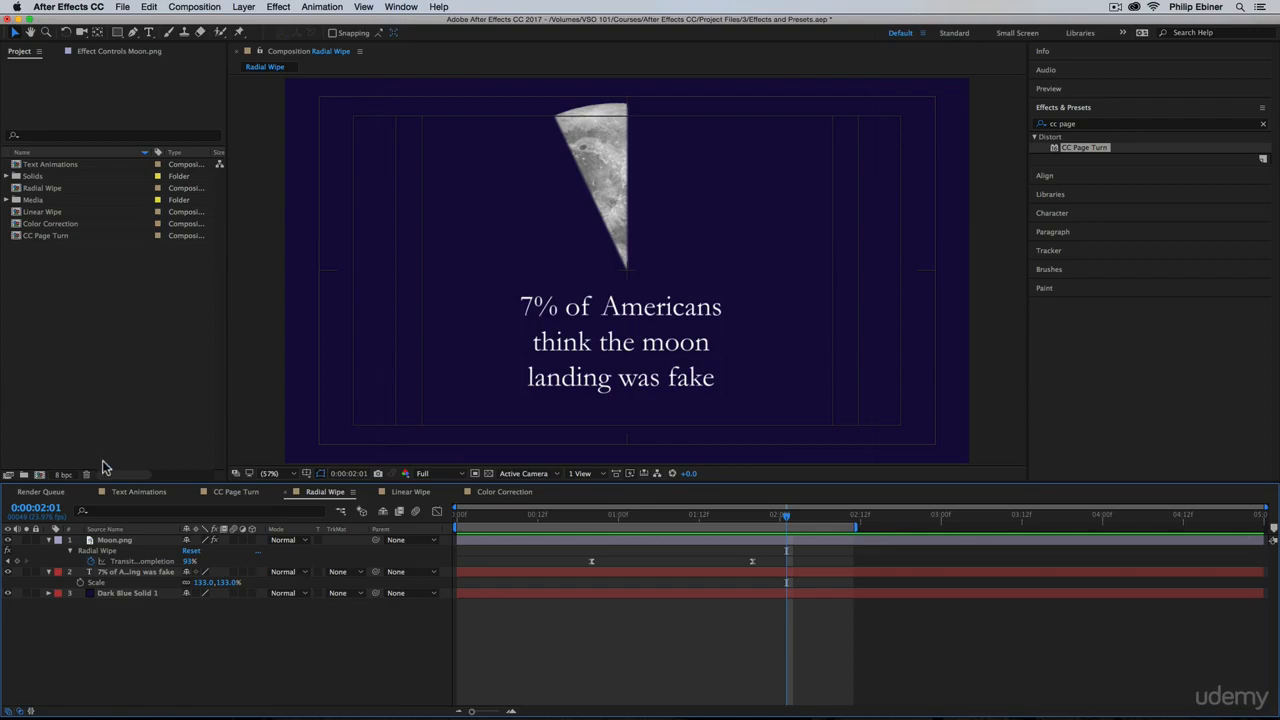
click(109, 356)
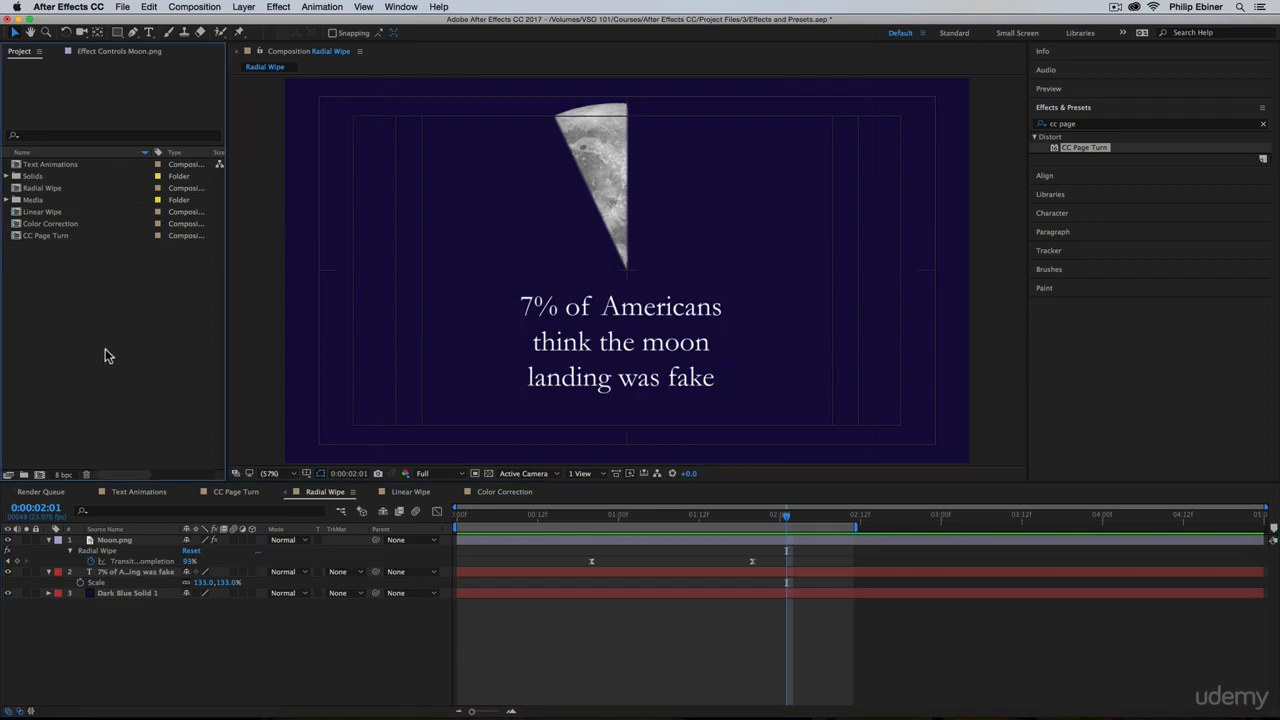
click(8, 540)
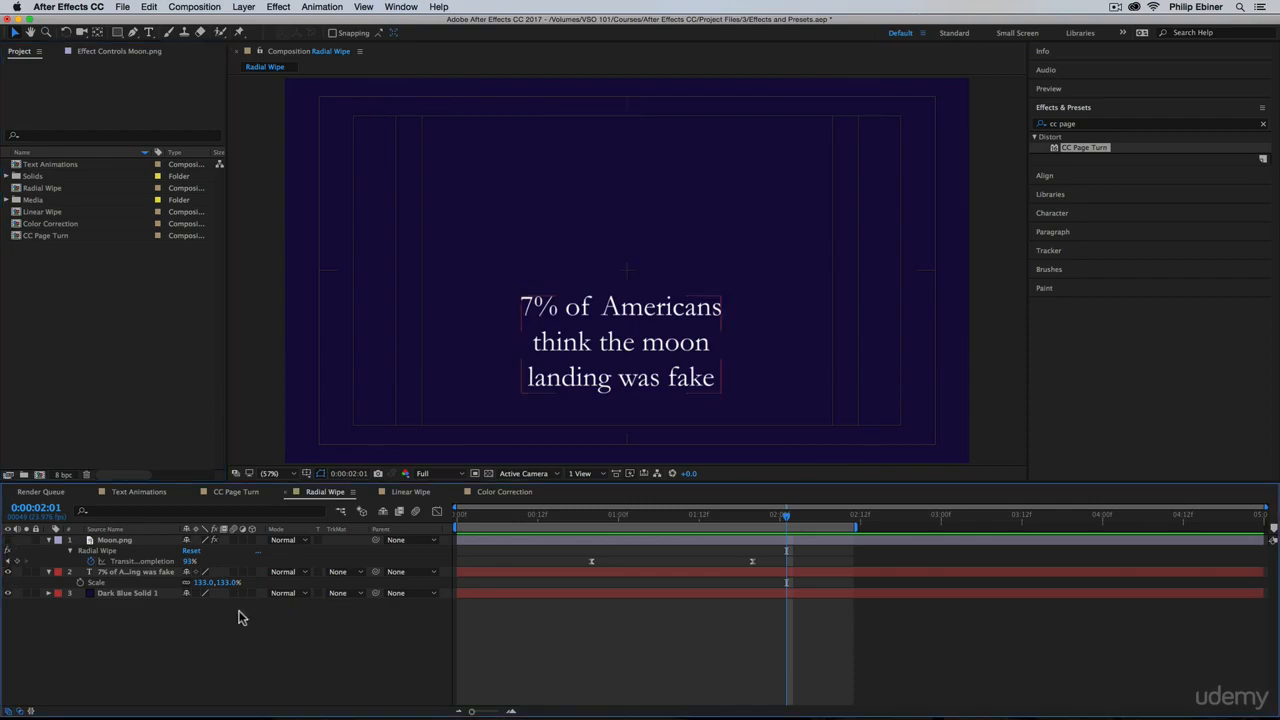
Add Moon.png from the Media folder above the text layer and scale it to 57%
click(7, 200)
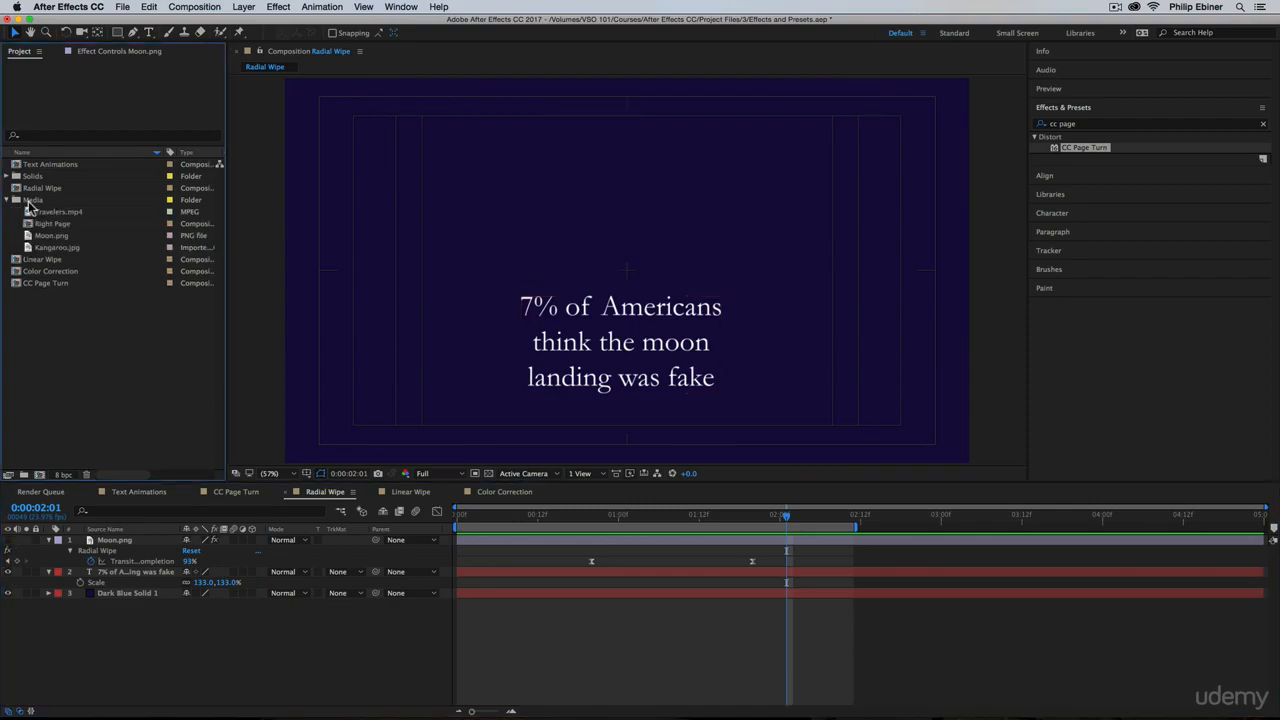
drag(41, 236, 340, 560)
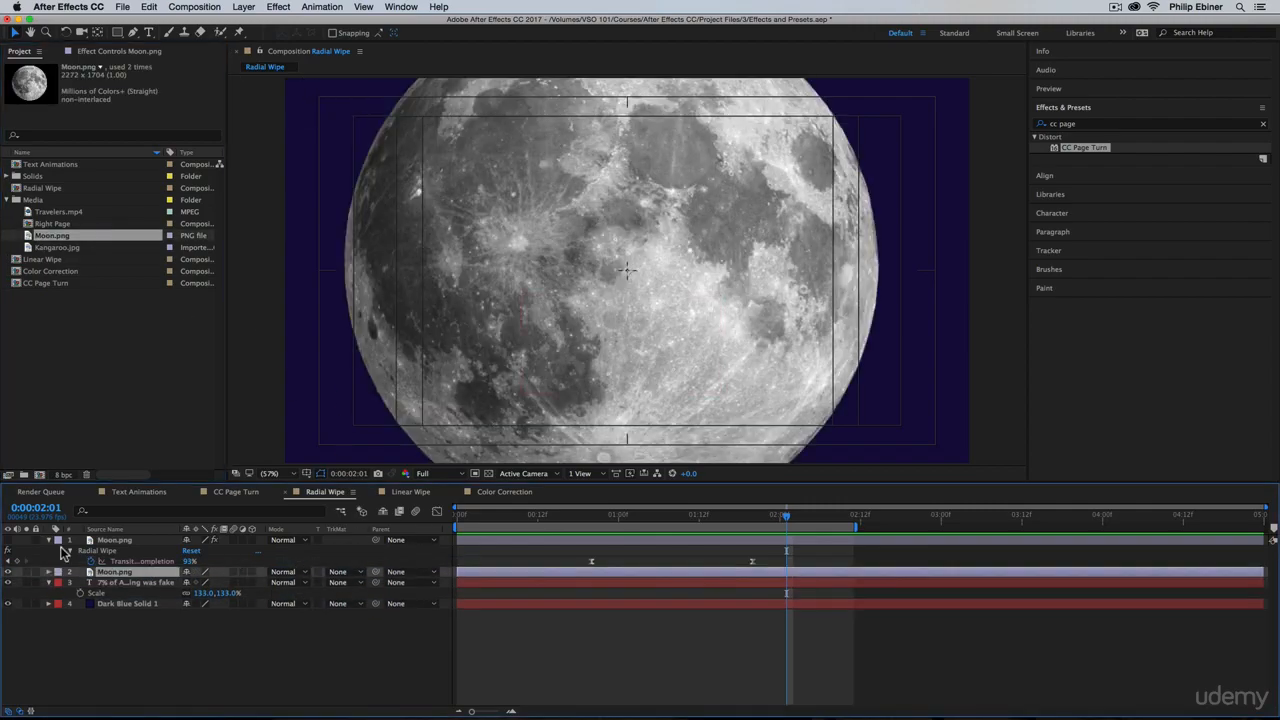
key(s)
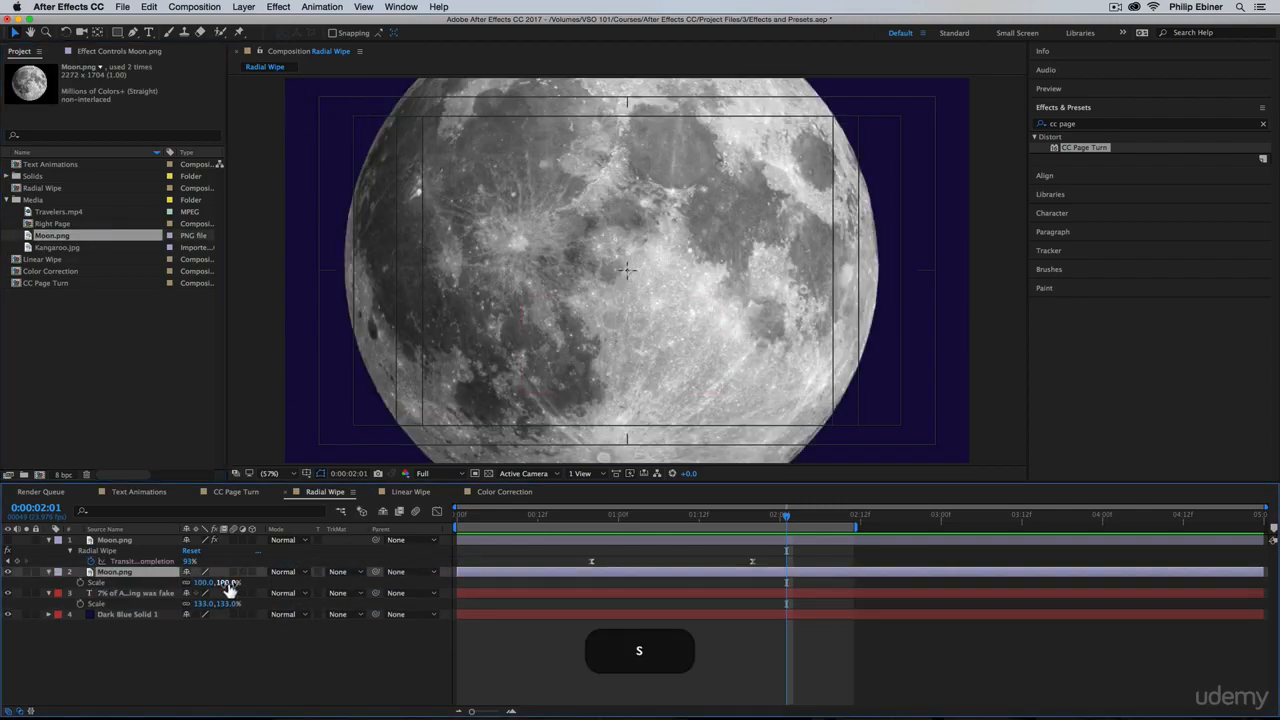
drag(226, 582, 202, 588)
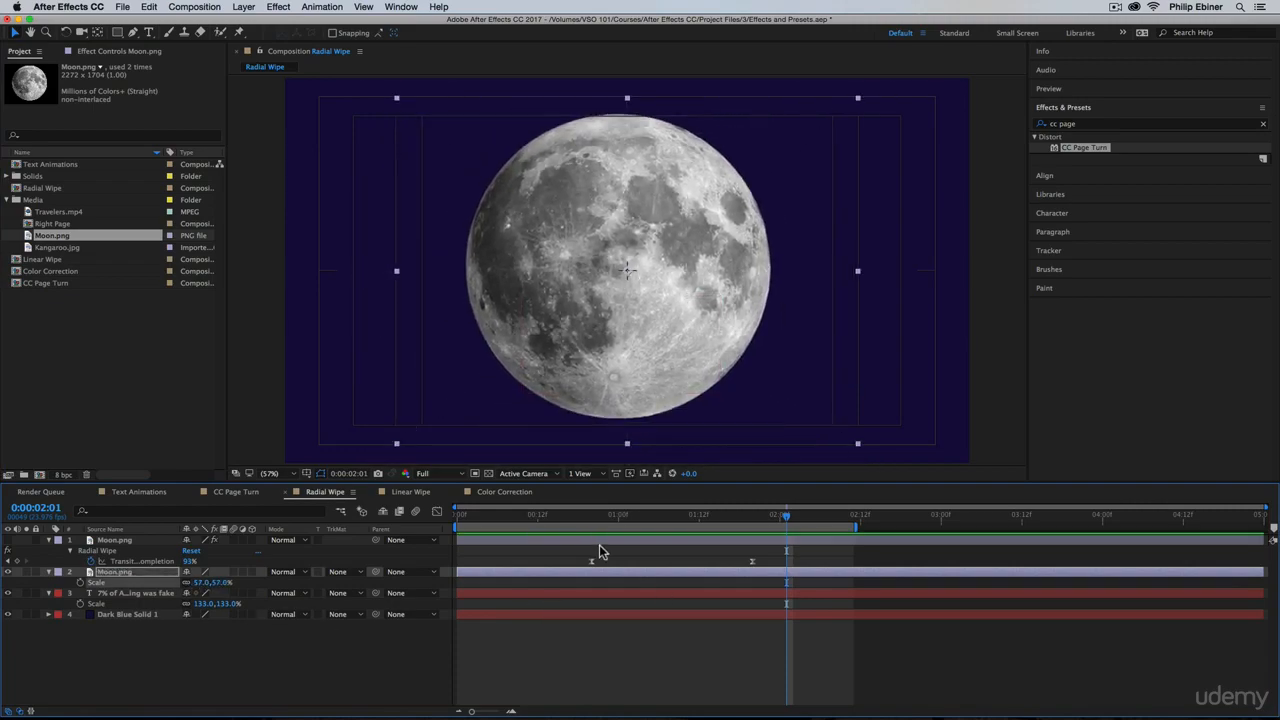
Search the effects and presets for "radial"
click(1081, 125)
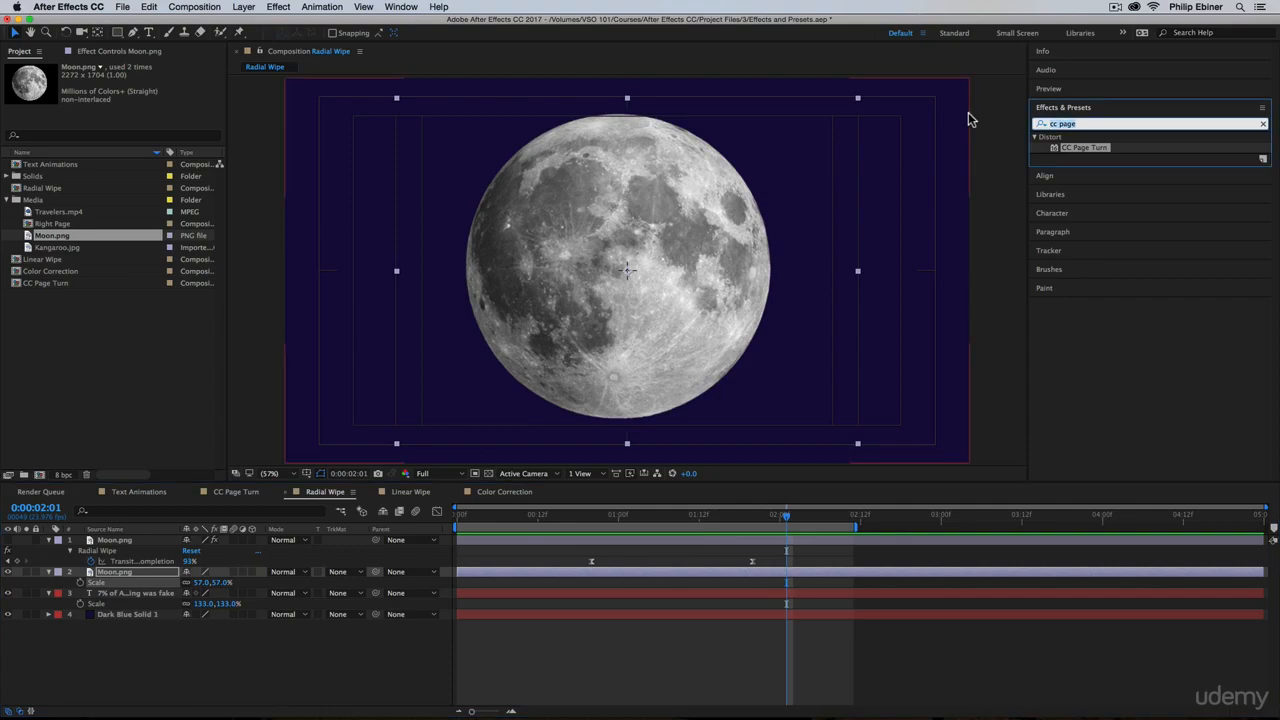
text(radial)
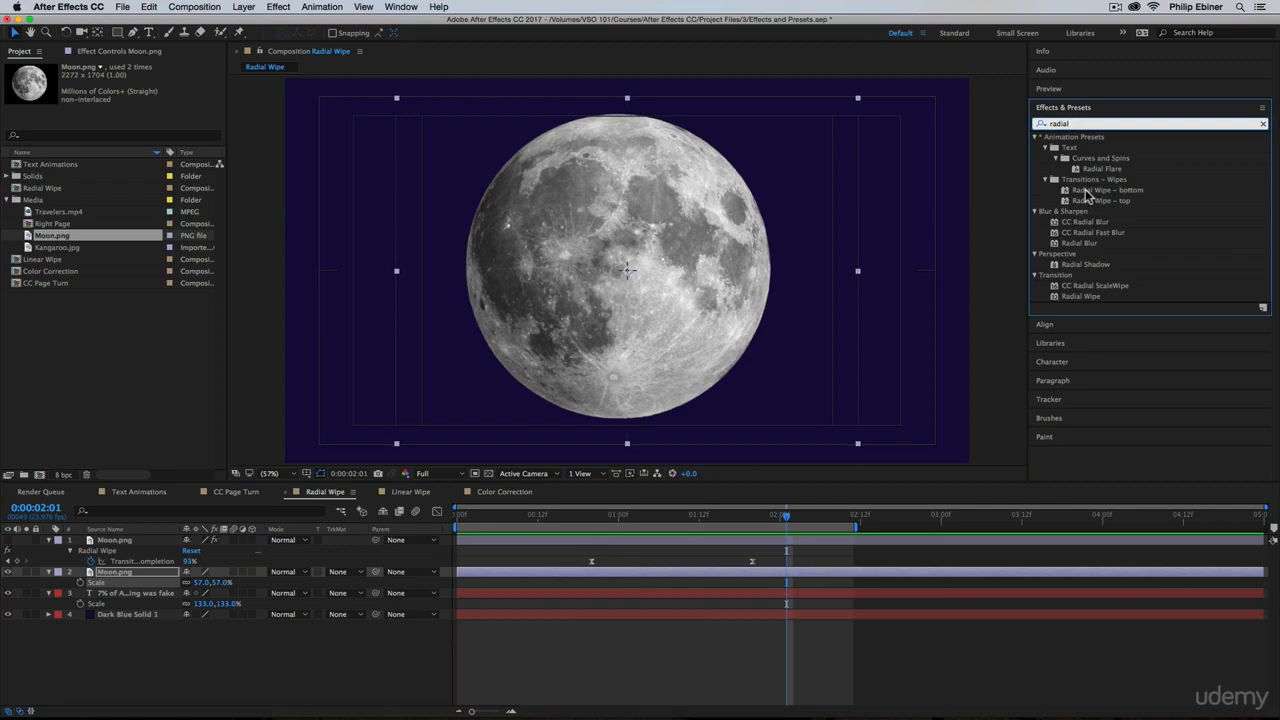
drag(1086, 195, 786, 584)
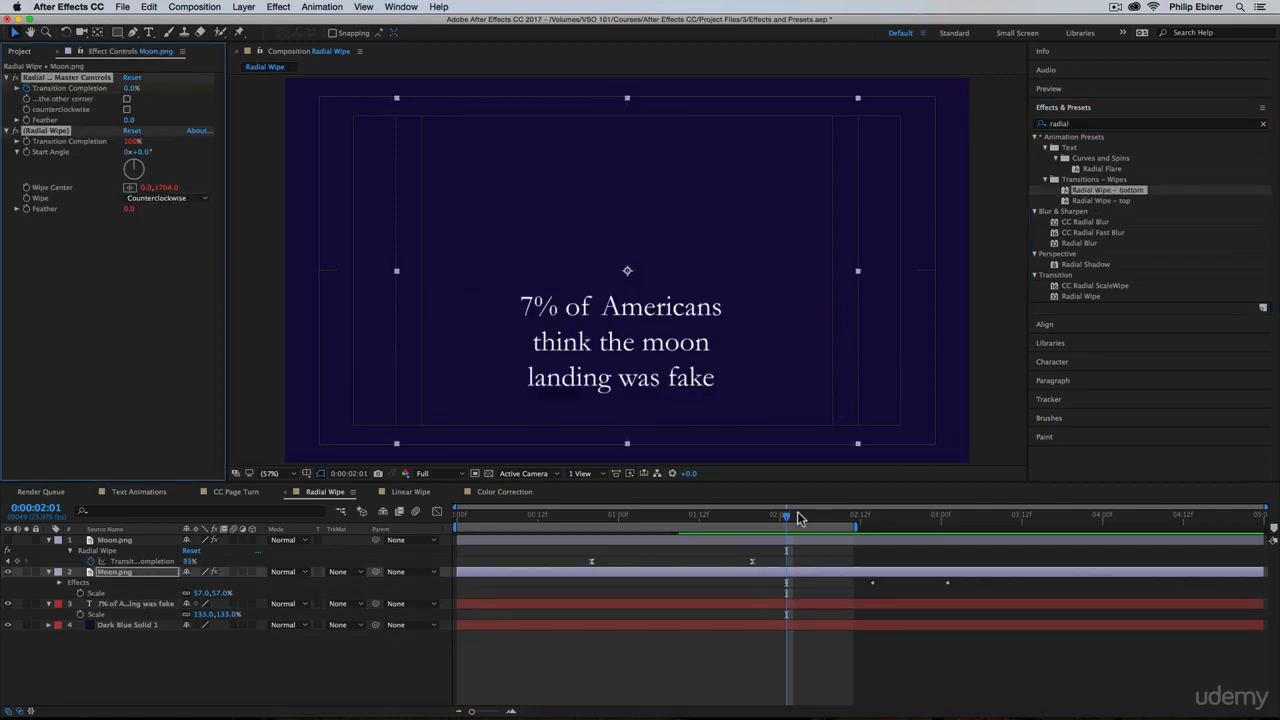
mouse_move(799, 518)
mouse_down()
mouse_move(905, 537)
mouse_move(814, 534)
mouse_up()
key(cmd+z)
key(cmd+z)
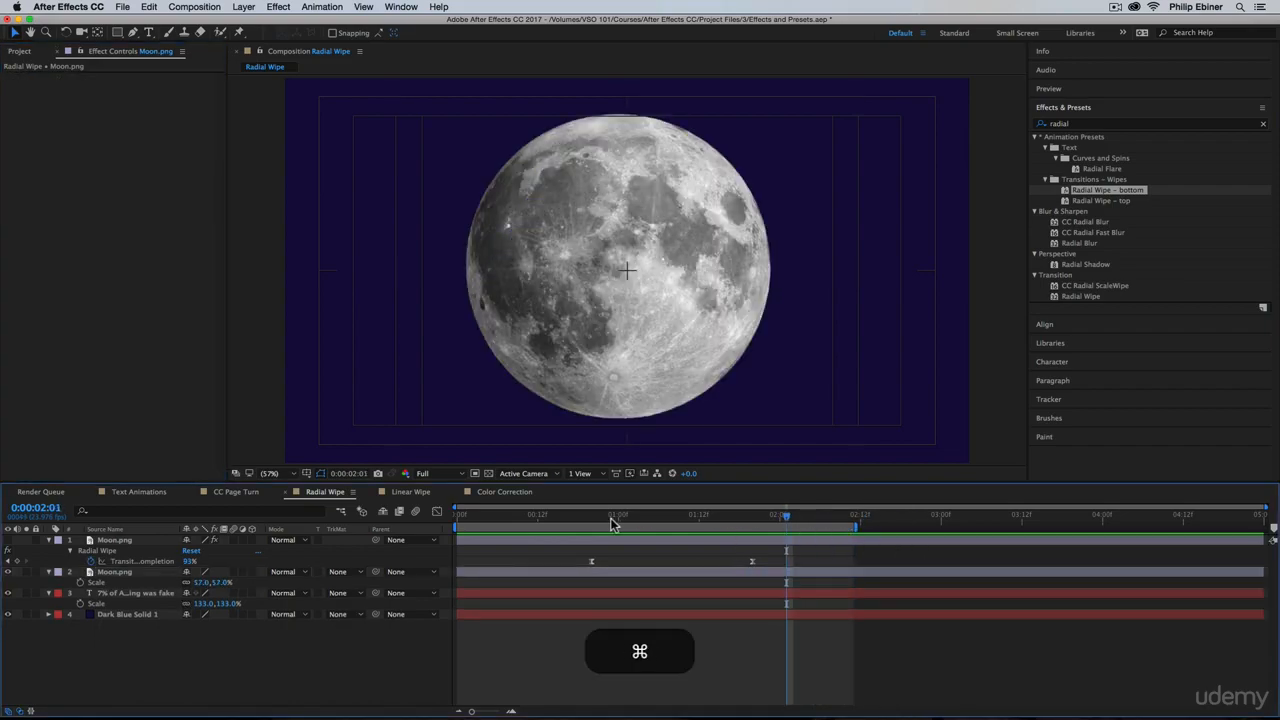
Apply the Radial Wipe transition effect to the new Moon.png layer at 0:00:01:00 and delete the hidden original Moon.png layer
drag(612, 523, 619, 517)
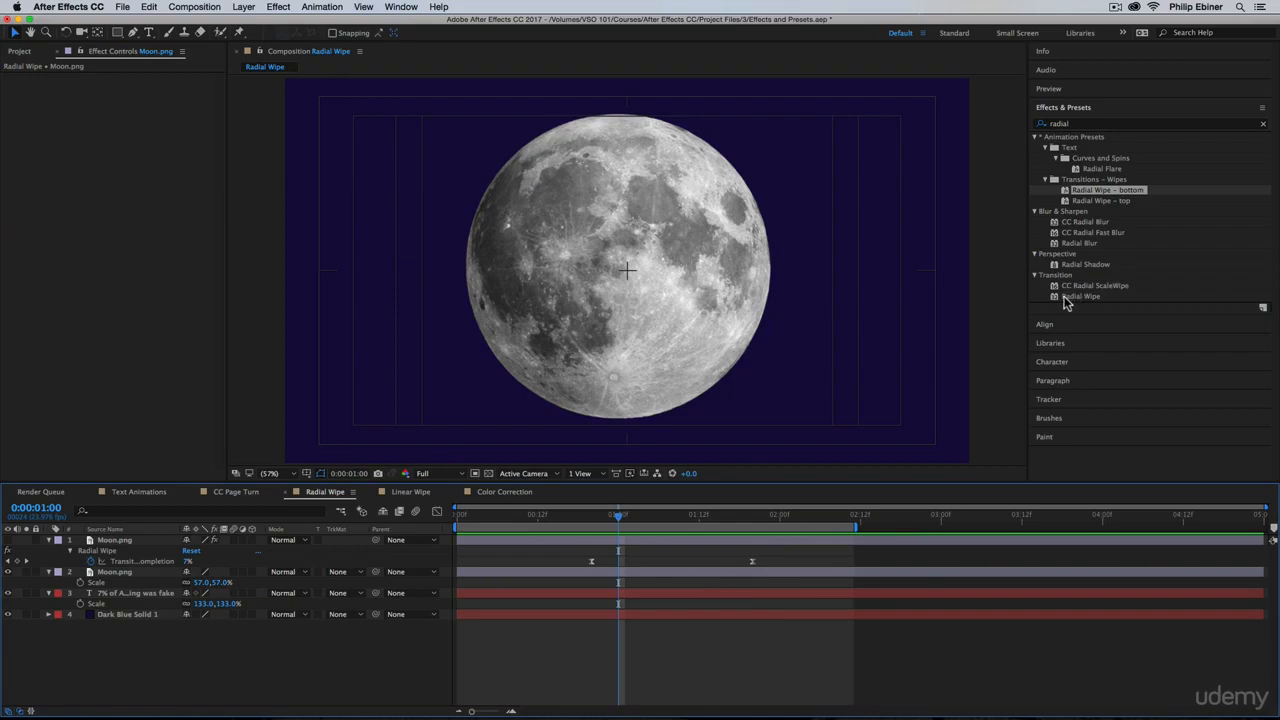
drag(1066, 302, 633, 573)
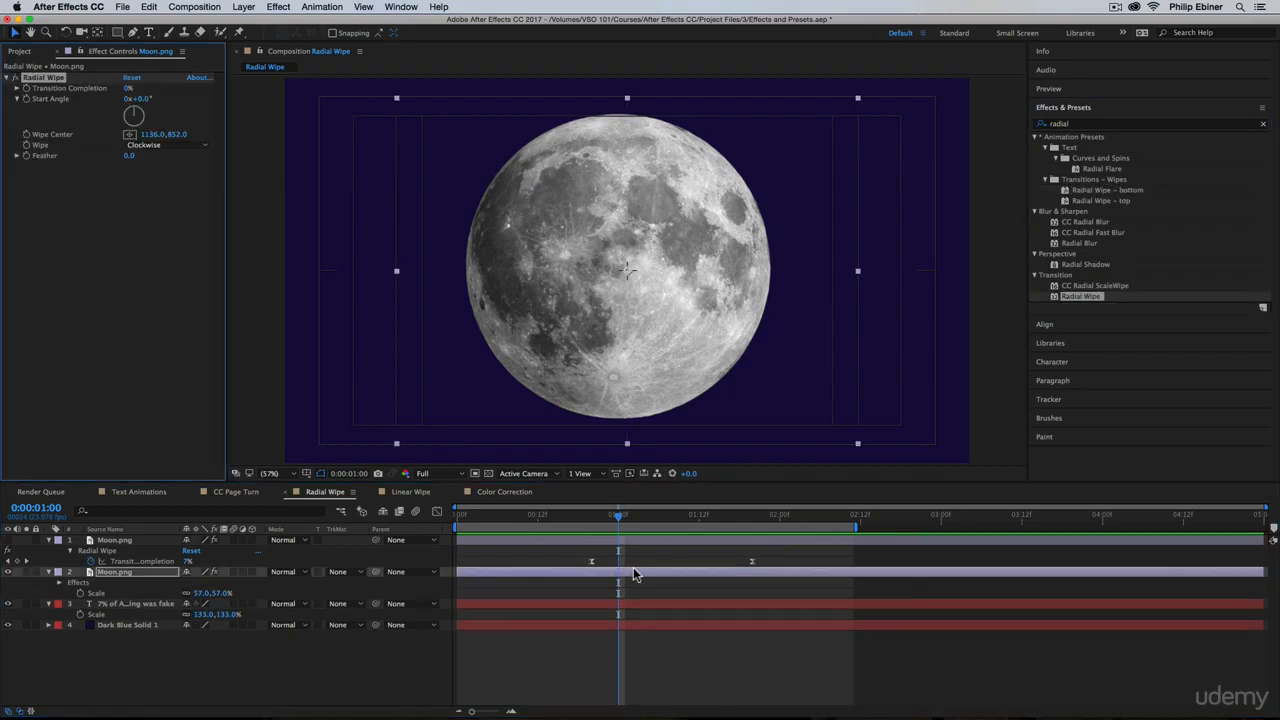
click(57, 541)
click(128, 541)
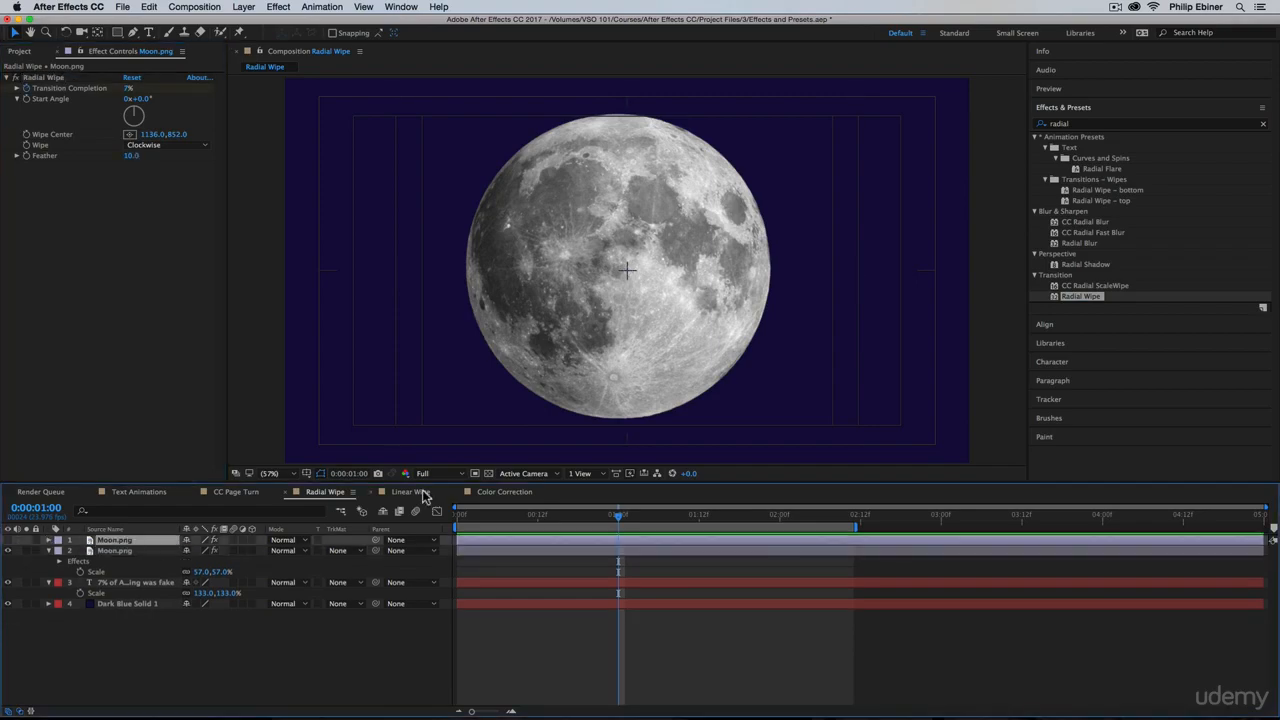
key(BackSpace)
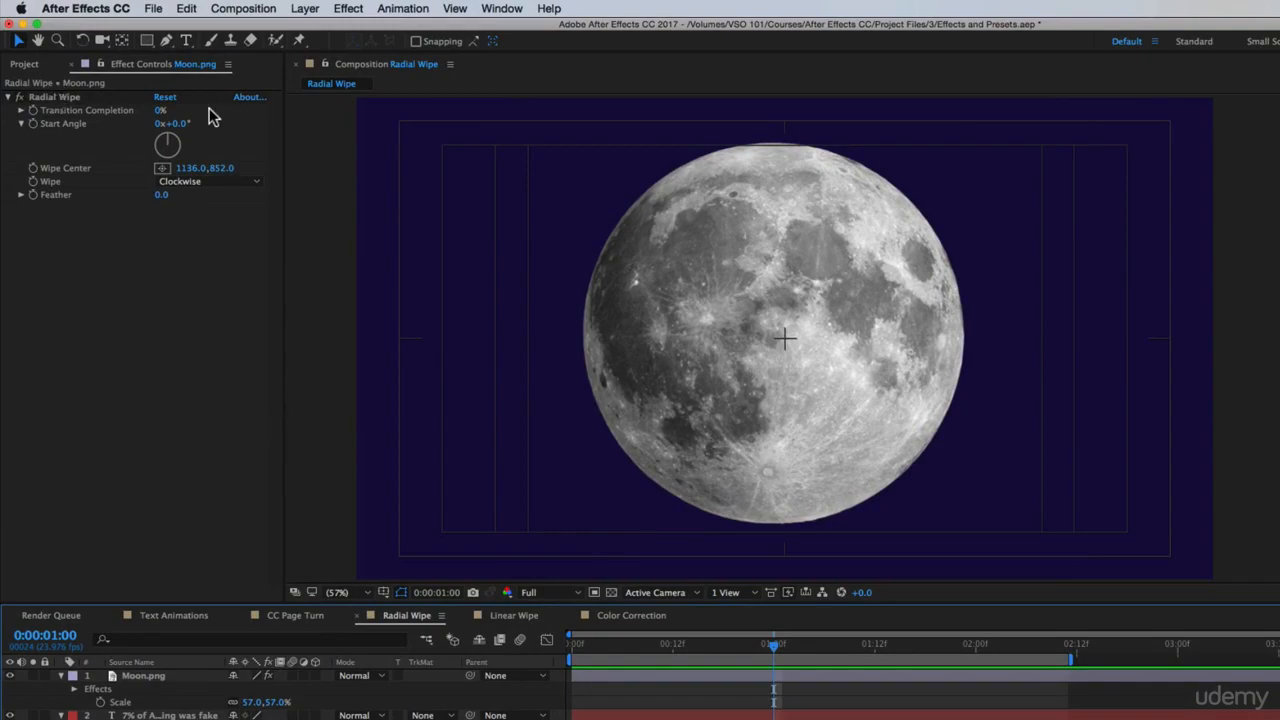
Keyframe the moon's Radial Wipe Transition Completion at 0% at 0:00:01:00 and 93% at 0:00:01:18
drag(160, 115, 180, 143)
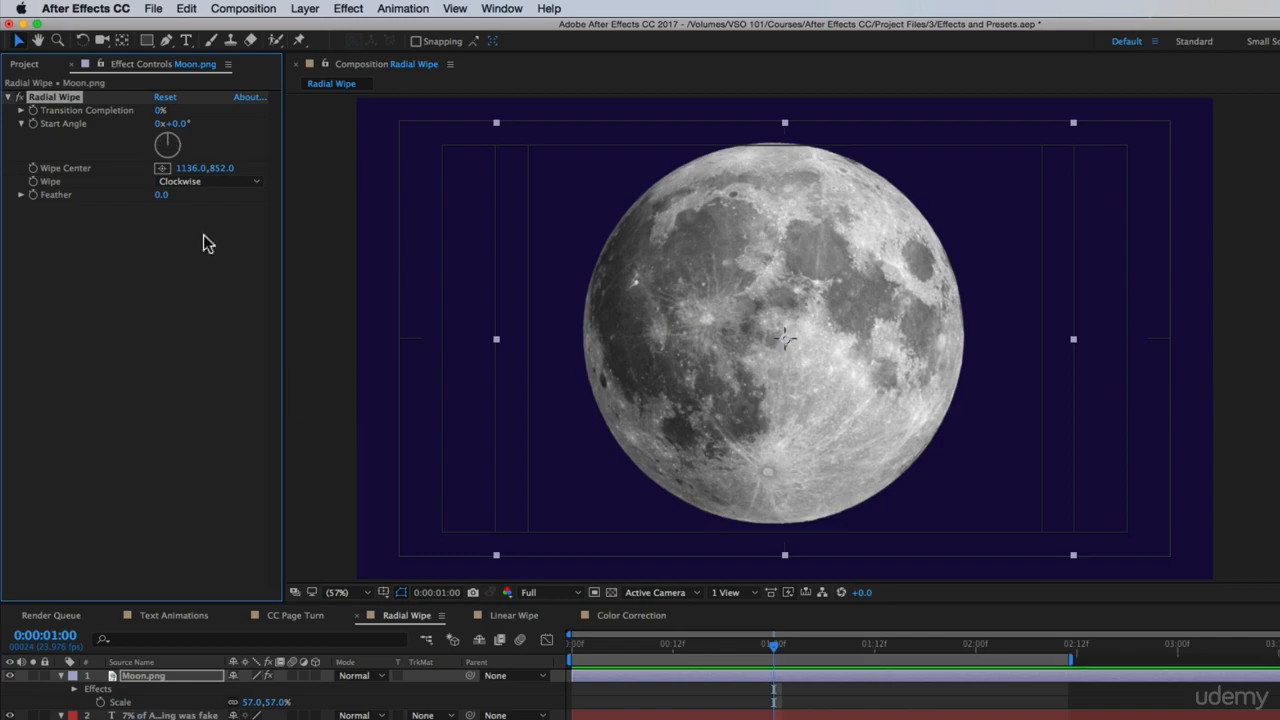
click(33, 110)
drag(776, 646, 891, 648)
click(922, 650)
click(160, 110)
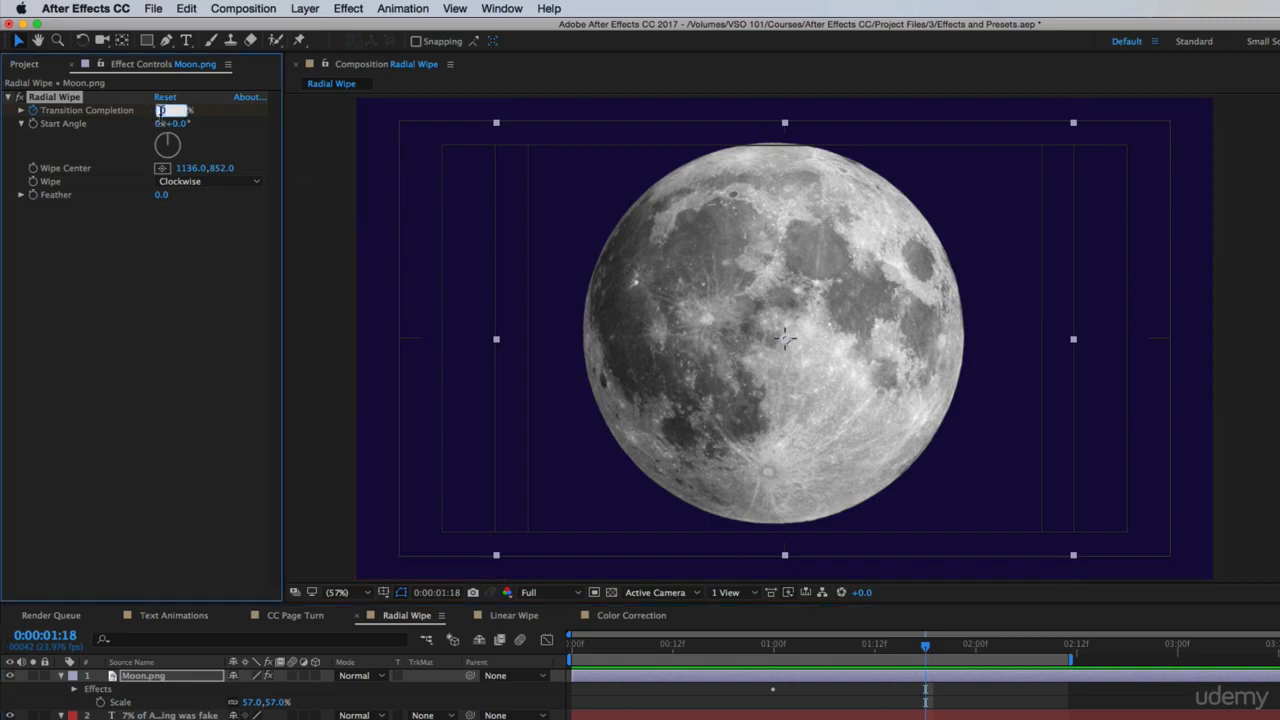
text(93)
key(Return)
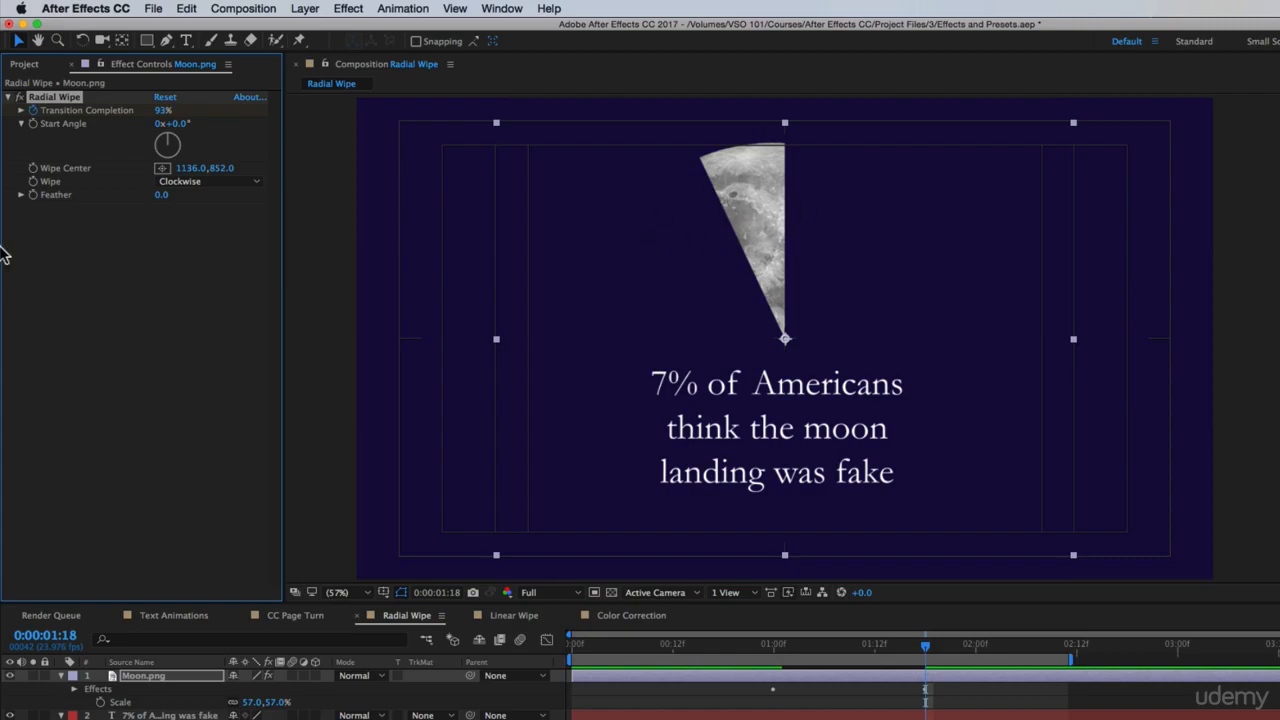
Set the Radial Wipe feather to 23 while viewing the moon mid-wipe at 0:00:01:10
click(852, 677)
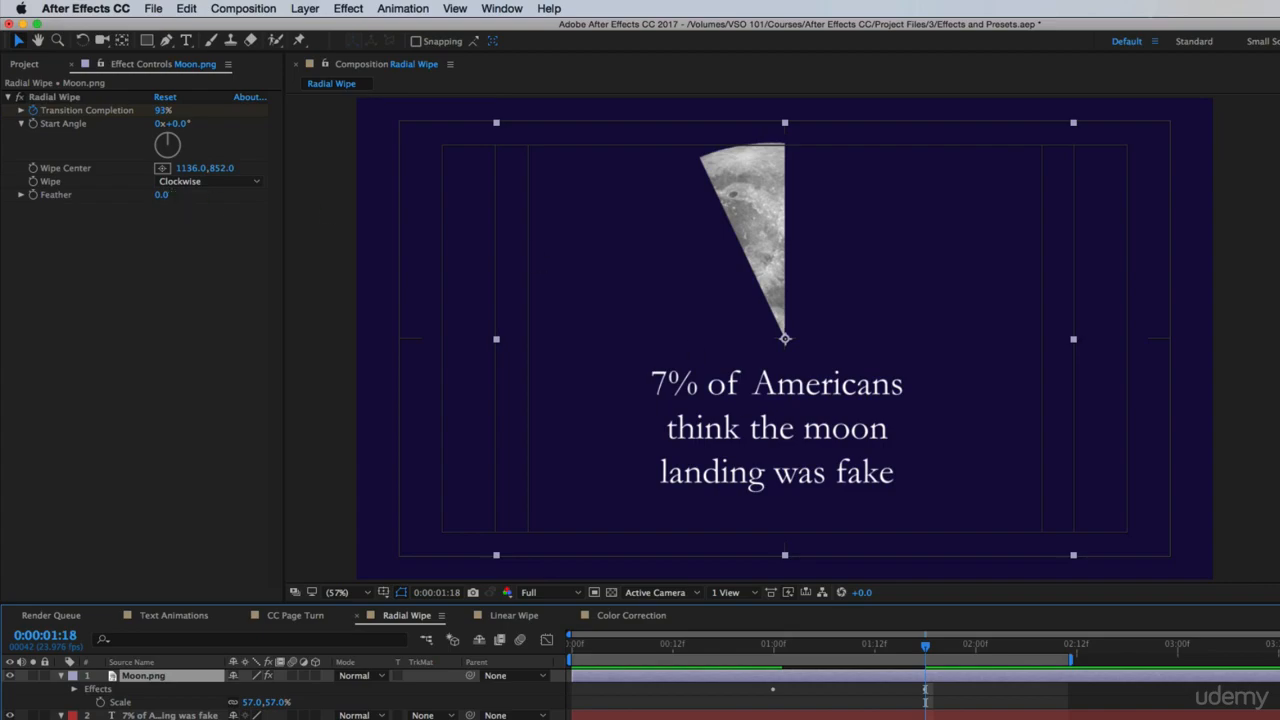
click(857, 655)
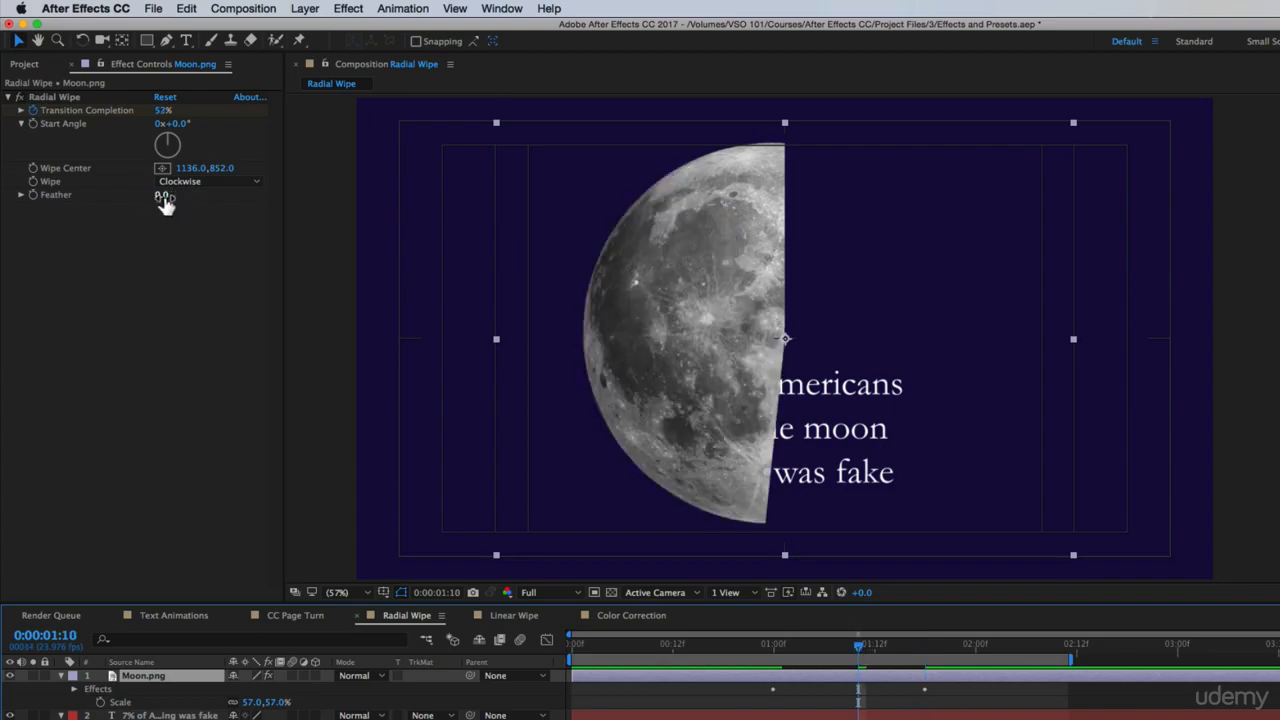
drag(163, 195, 189, 205)
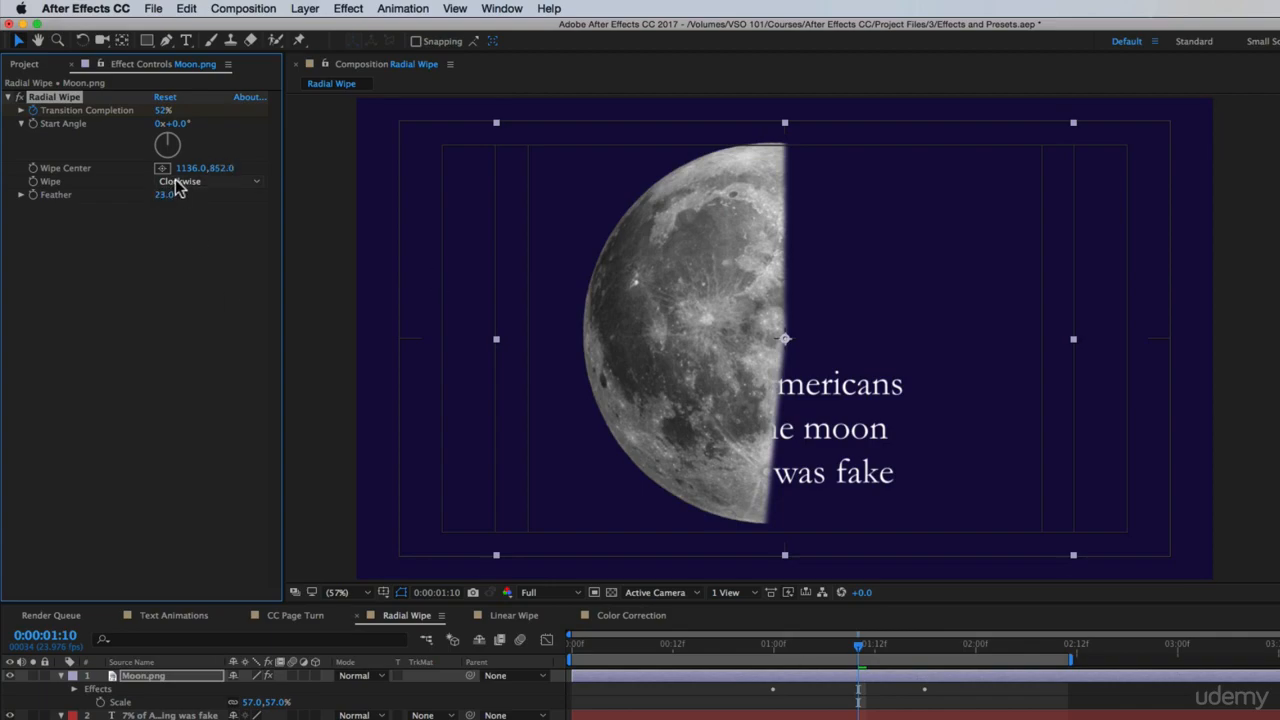
Try the Counterclockwise wipe direction on the moon and scrub through the transition
click(178, 183)
click(176, 209)
drag(806, 648, 836, 681)
Try the Both option for the moon's wipe direction and scrub through the transition
click(225, 183)
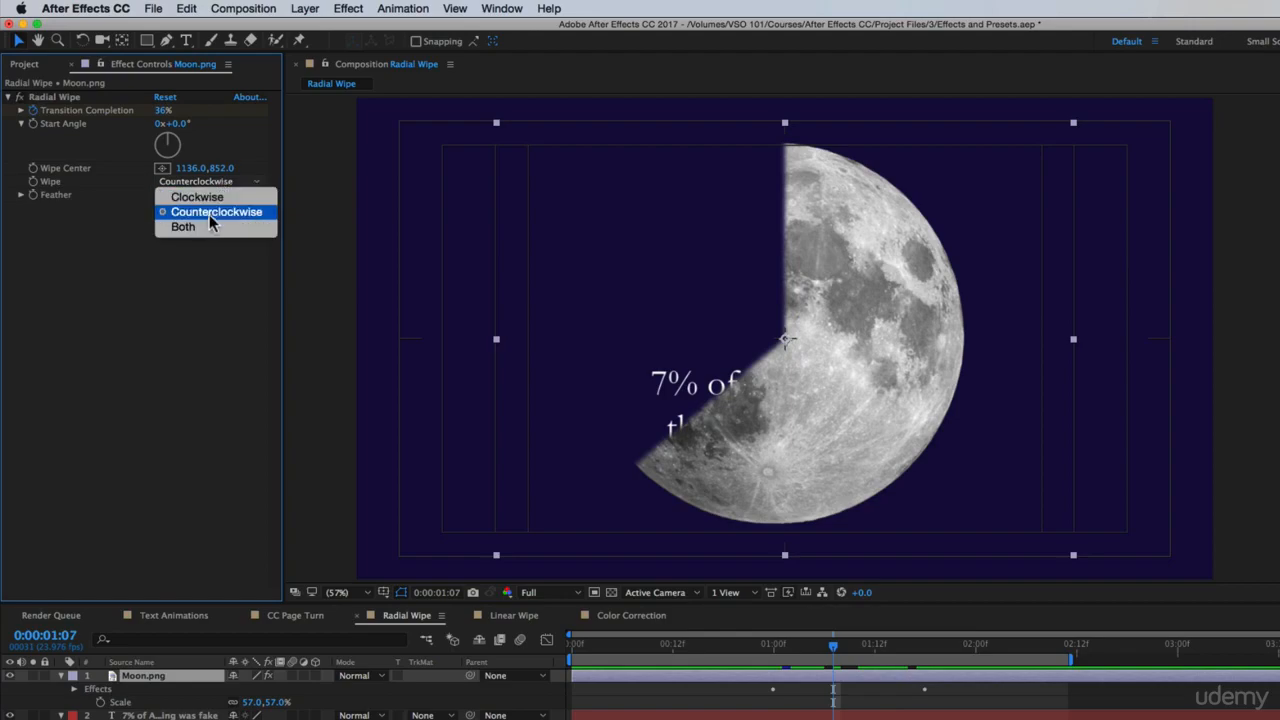
click(183, 226)
drag(808, 666, 934, 686)
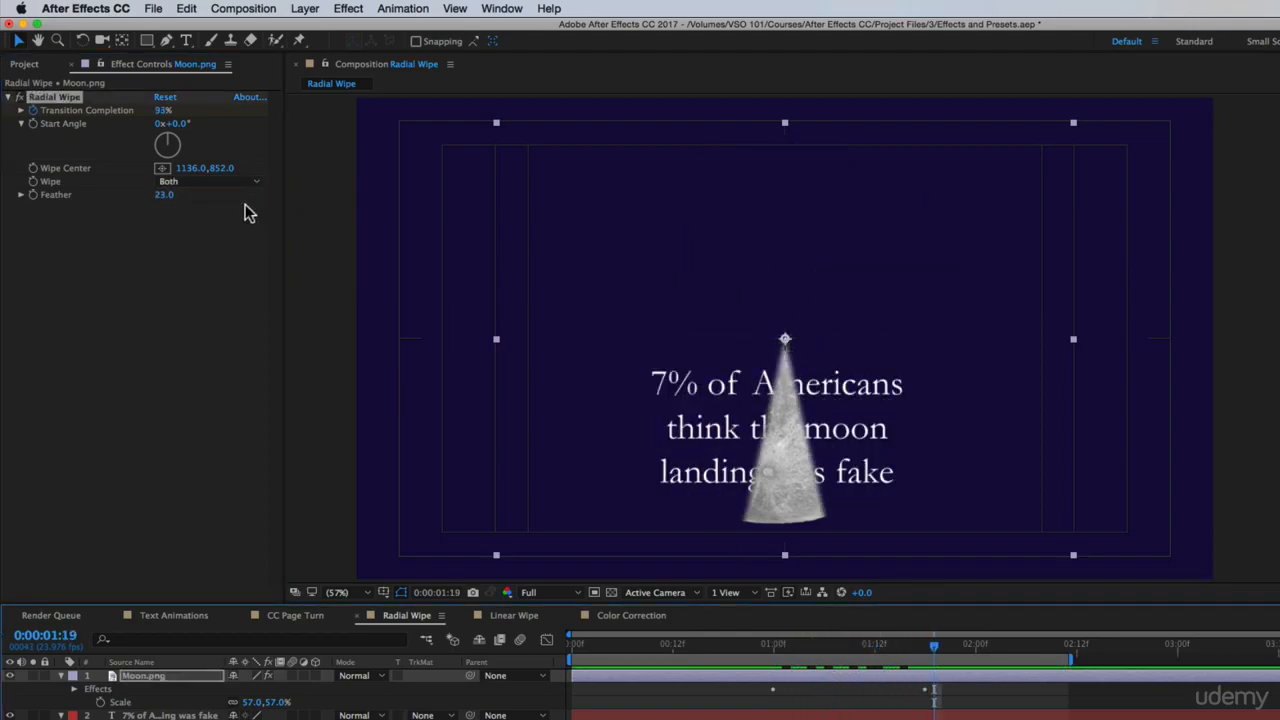
Set the Radial Wipe direction to Counterclockwise and preview the moon animation
click(216, 184)
click(210, 213)
key(space)
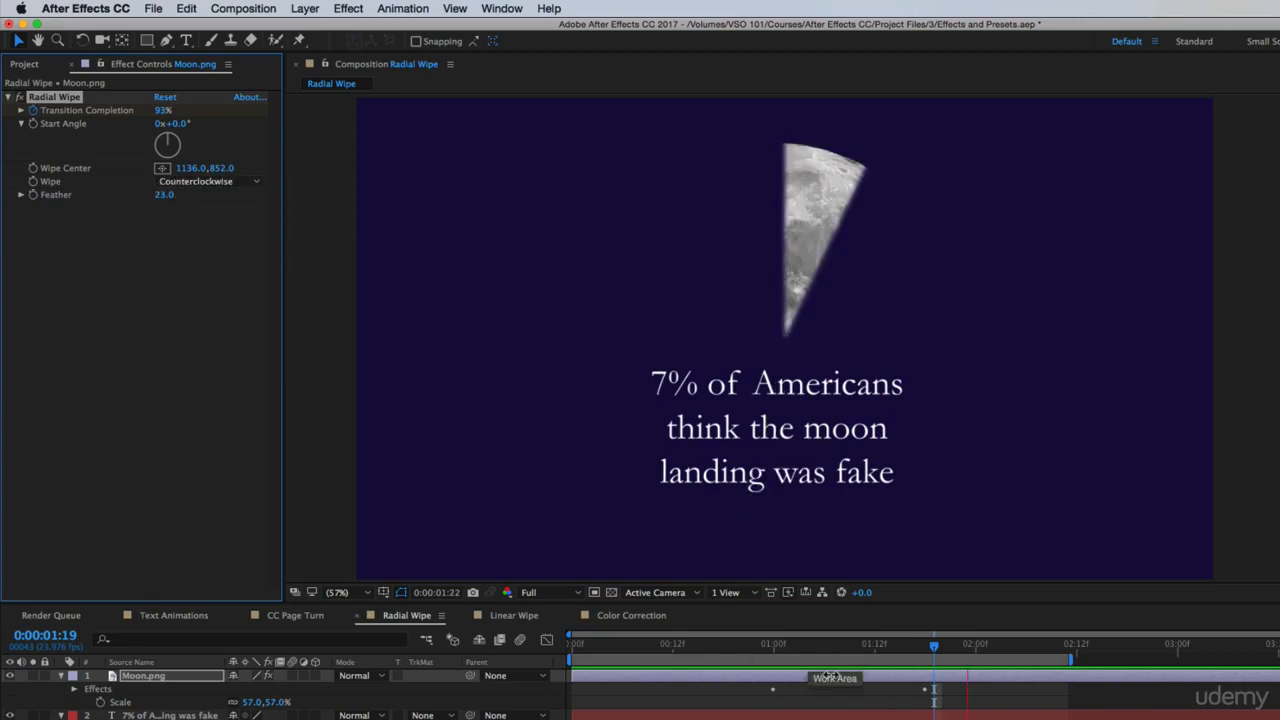
Reveal the Moon.png keyframes and slow the wipe by moving the ending Transition Completion keyframe past the 2-second mark
click(810, 674)
key(u)
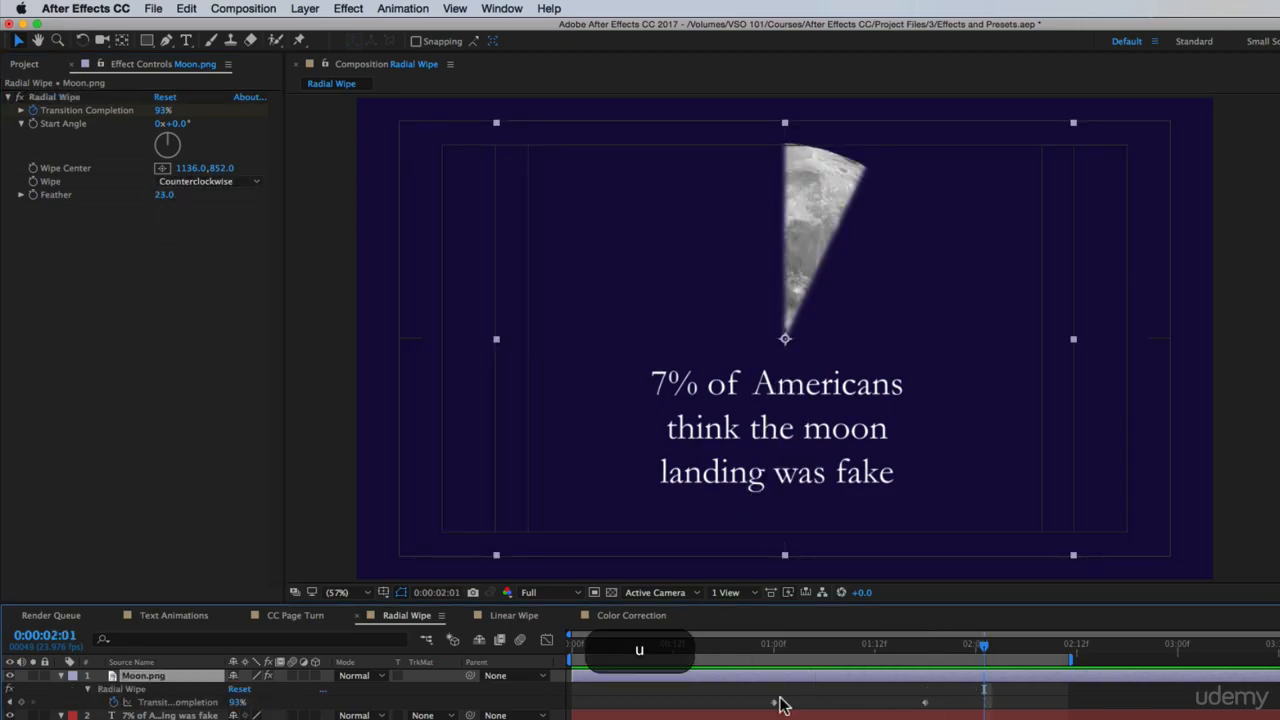
drag(922, 704, 1023, 704)
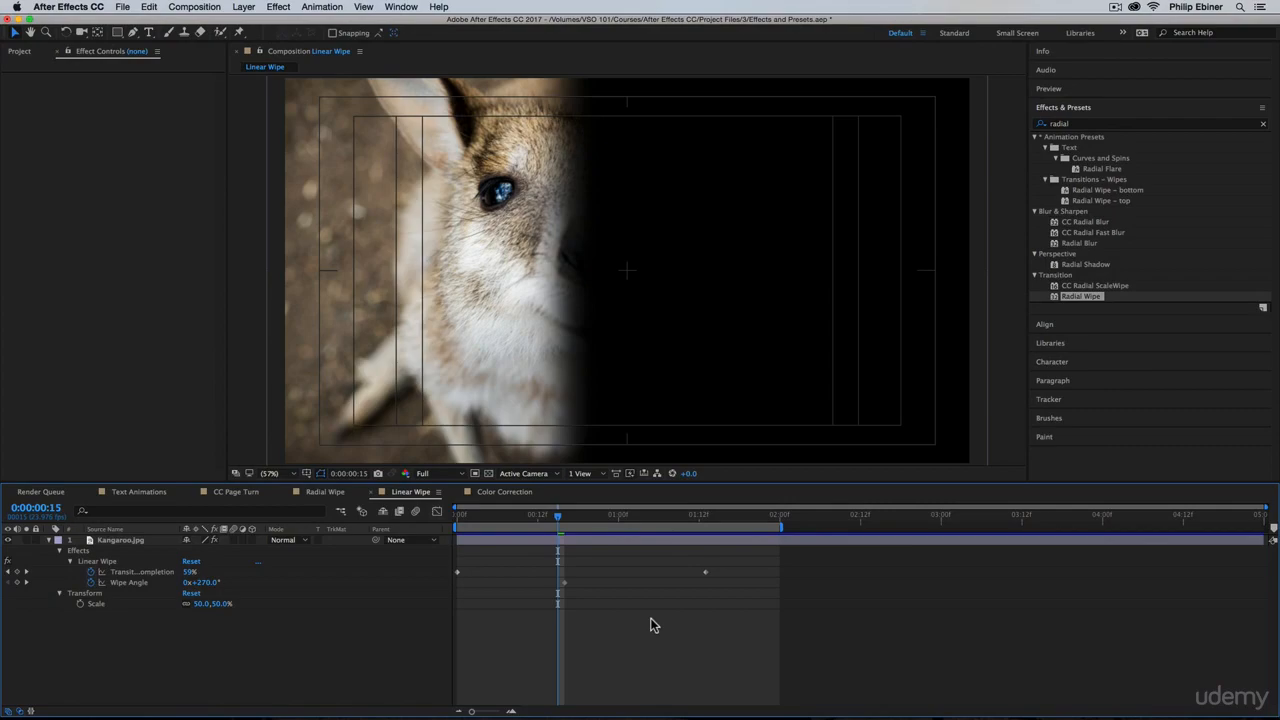
Preview the kangaroo wipe in the Linear Wipe composition
key(KP_0)
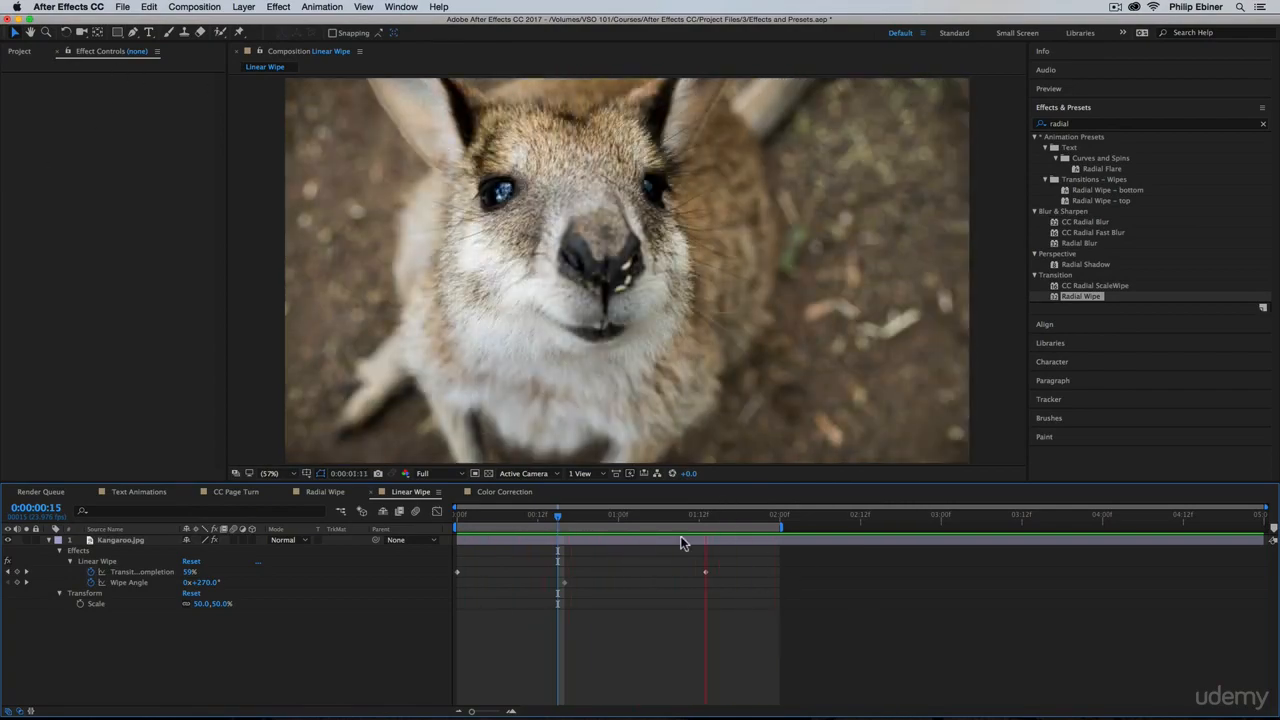
key(space)
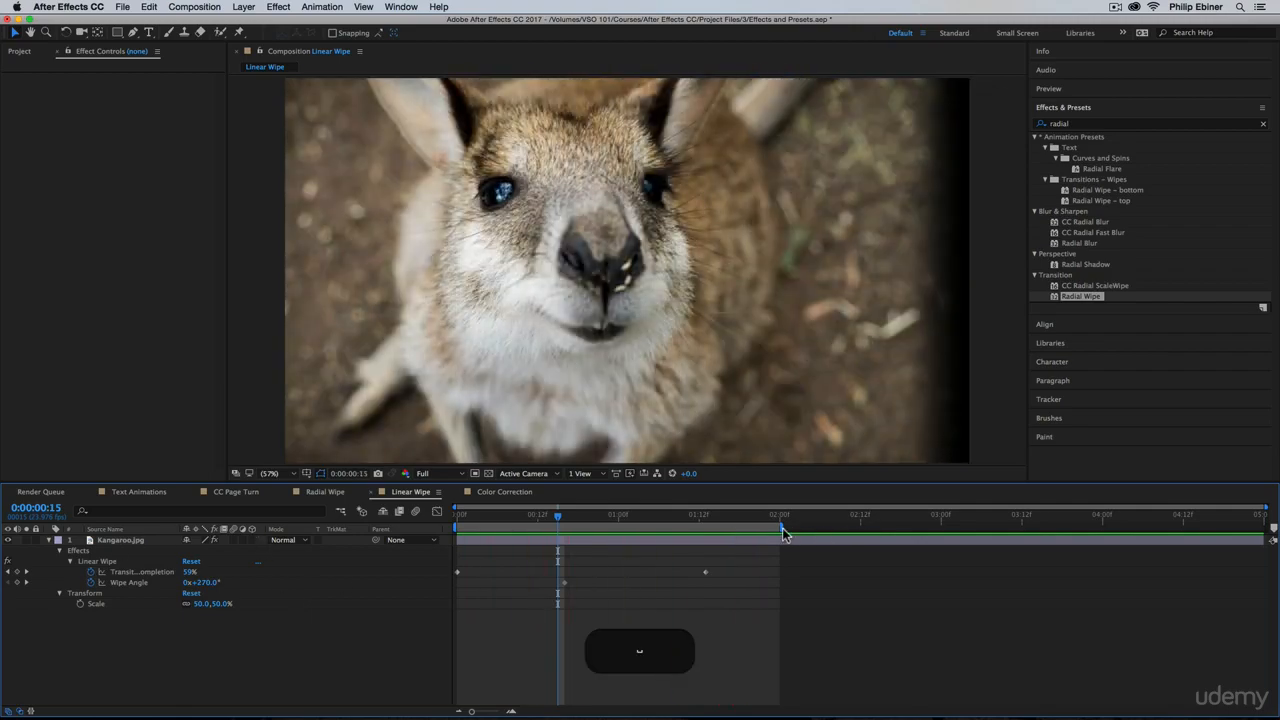
Extend the work area nearly to the composition's end and apply a second Linear Wipe effect to Kangaroo.jpg at 0:00:02:20
drag(781, 528, 1225, 530)
drag(750, 516, 914, 516)
click(1085, 124)
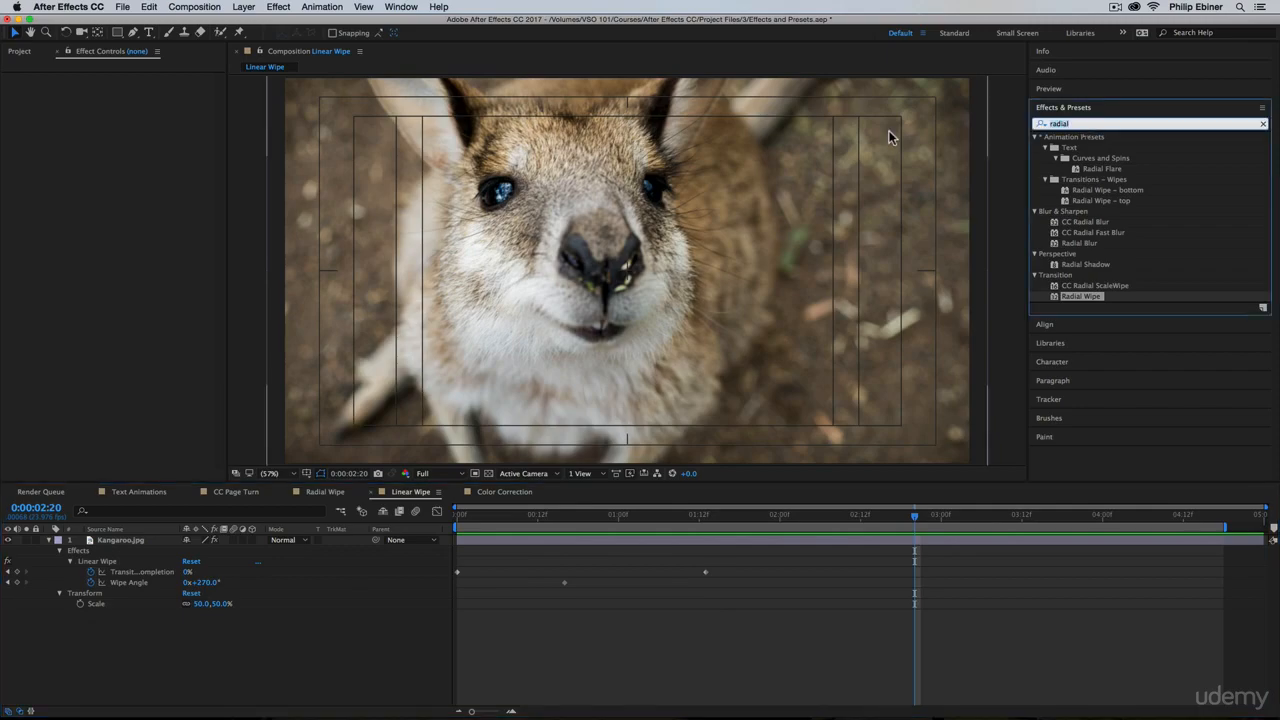
text(linear)
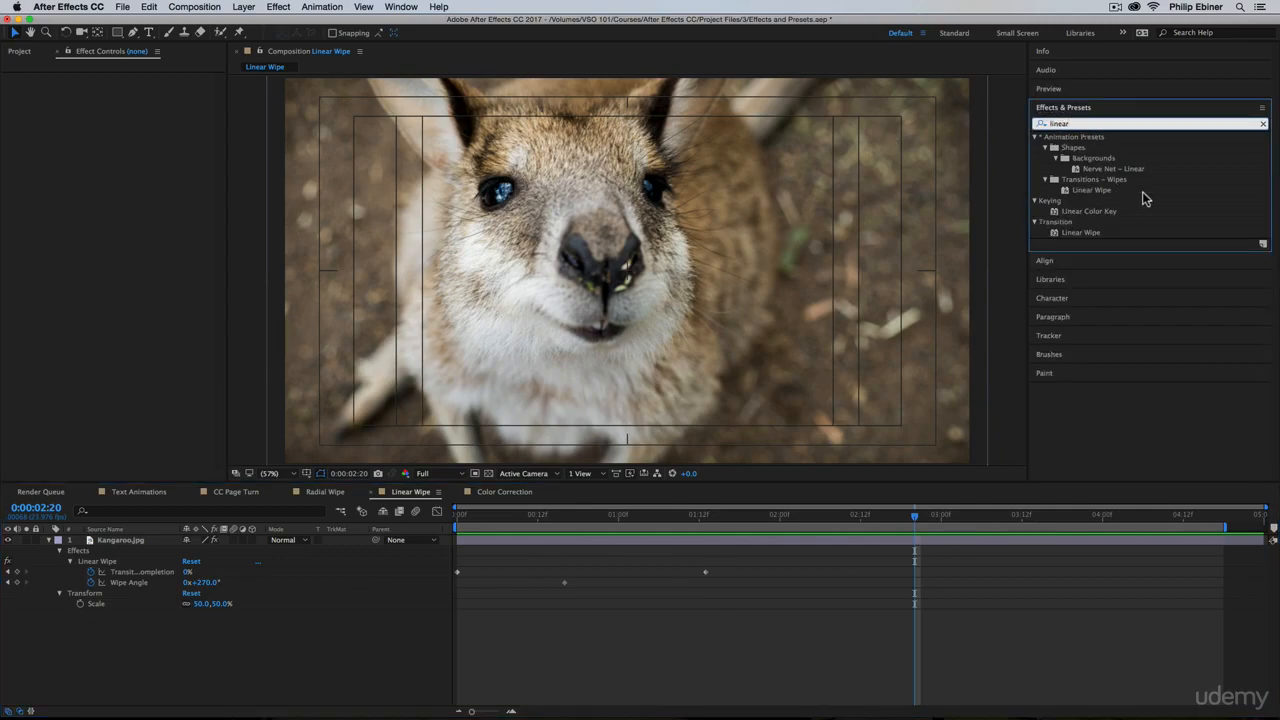
drag(1073, 237, 918, 545)
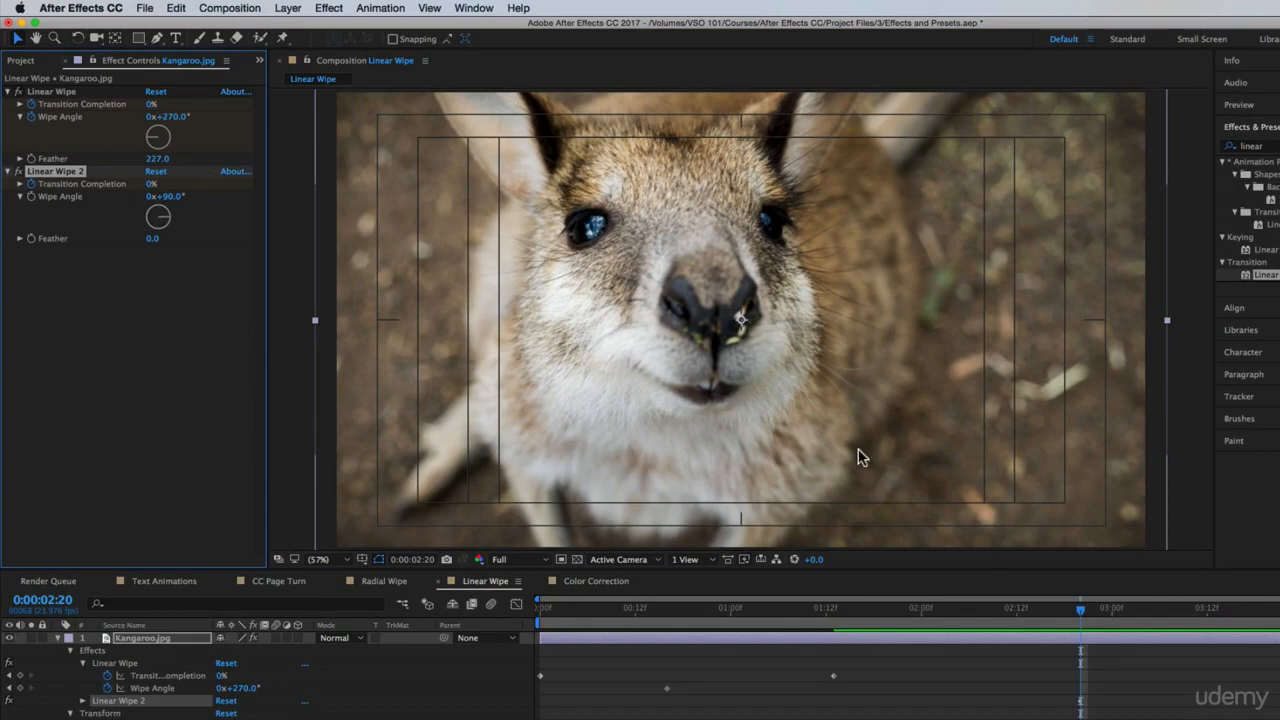
Set the second Linear Wipe's Transition Completion to 100% at 0:00:03:20 and scrub back through the kangaroo's opening wipe
drag(1080, 620, 1270, 620)
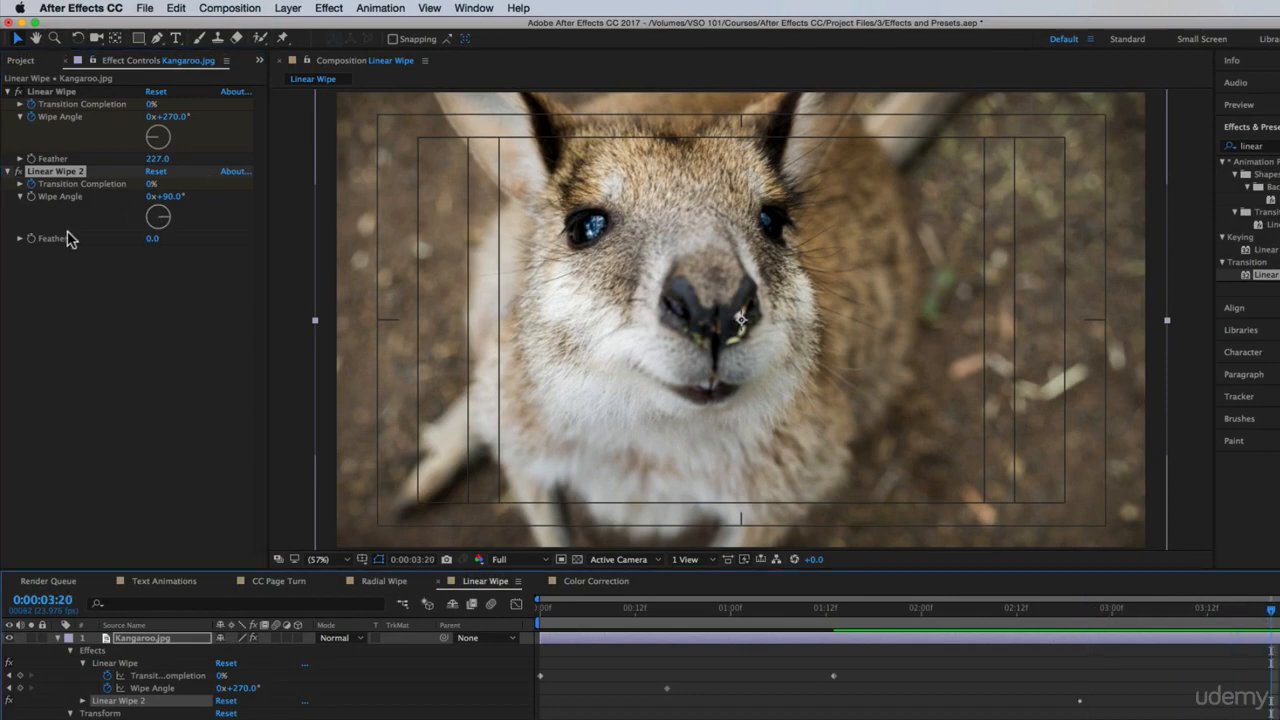
drag(151, 185, 247, 196)
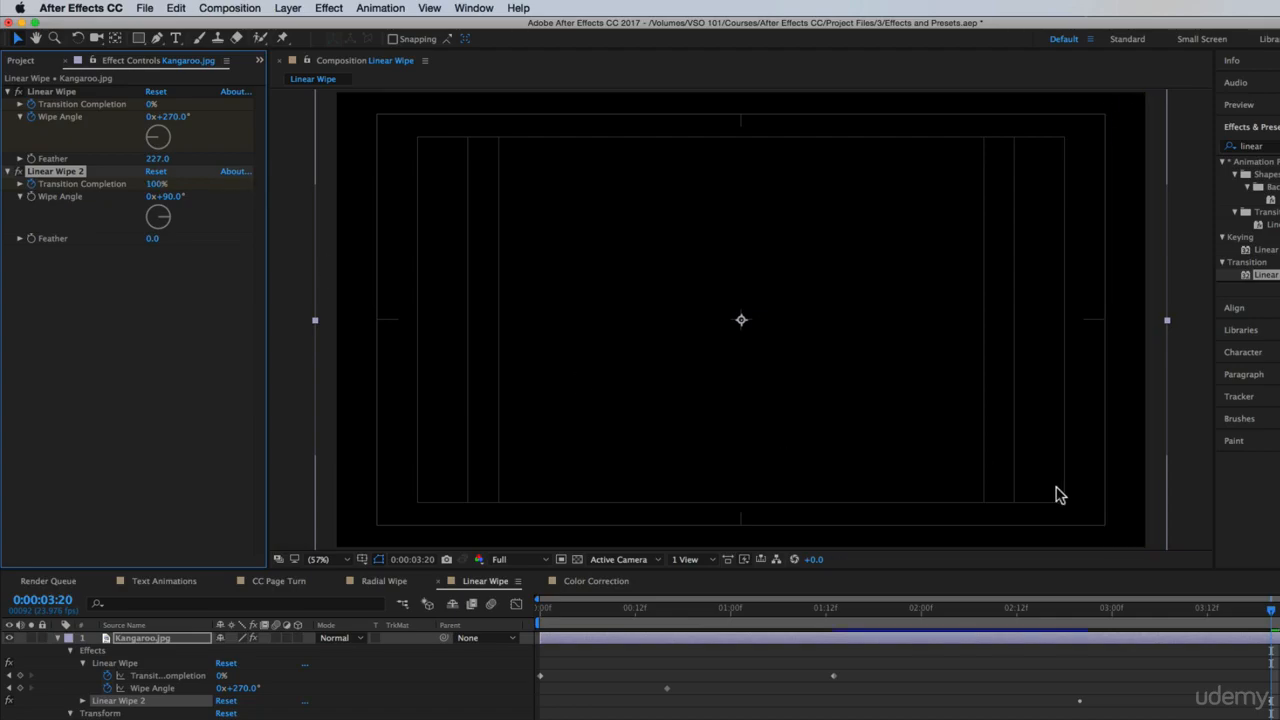
drag(733, 622, 796, 682)
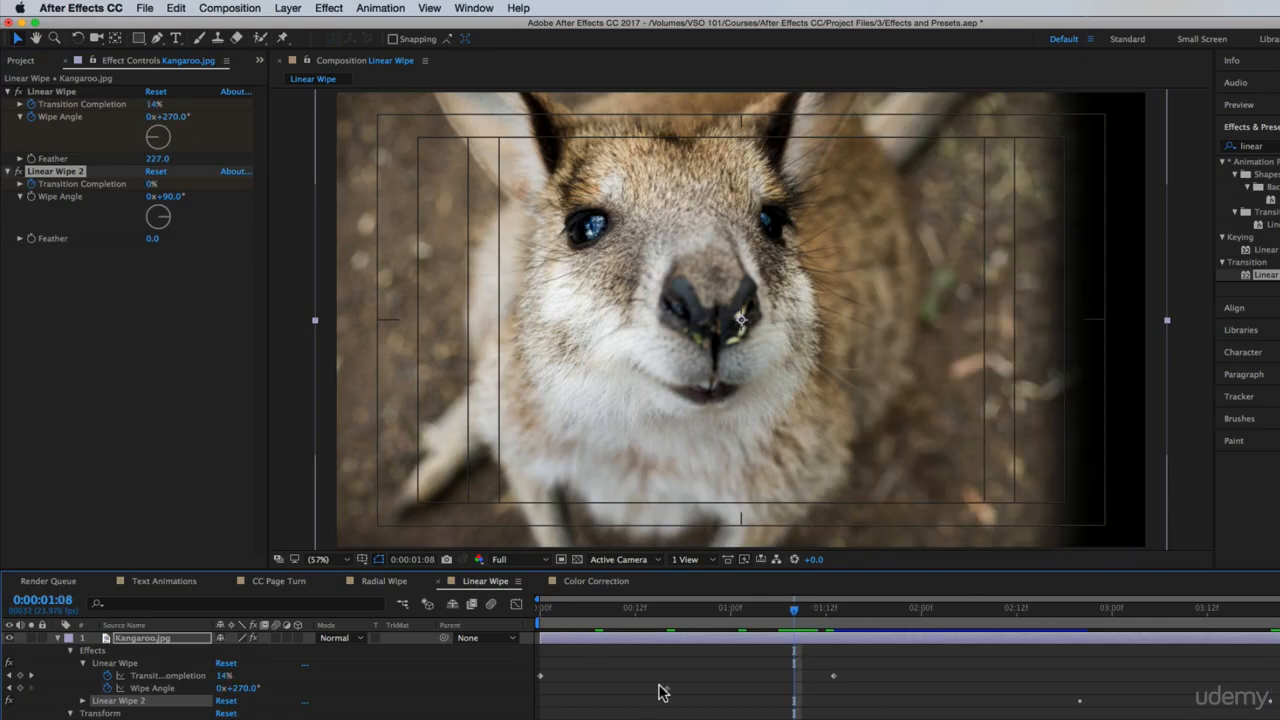
Delete the Wipe Angle keyframe from the first Linear Wipe on Kangaroo.jpg
click(794, 688)
key(BackSpace)
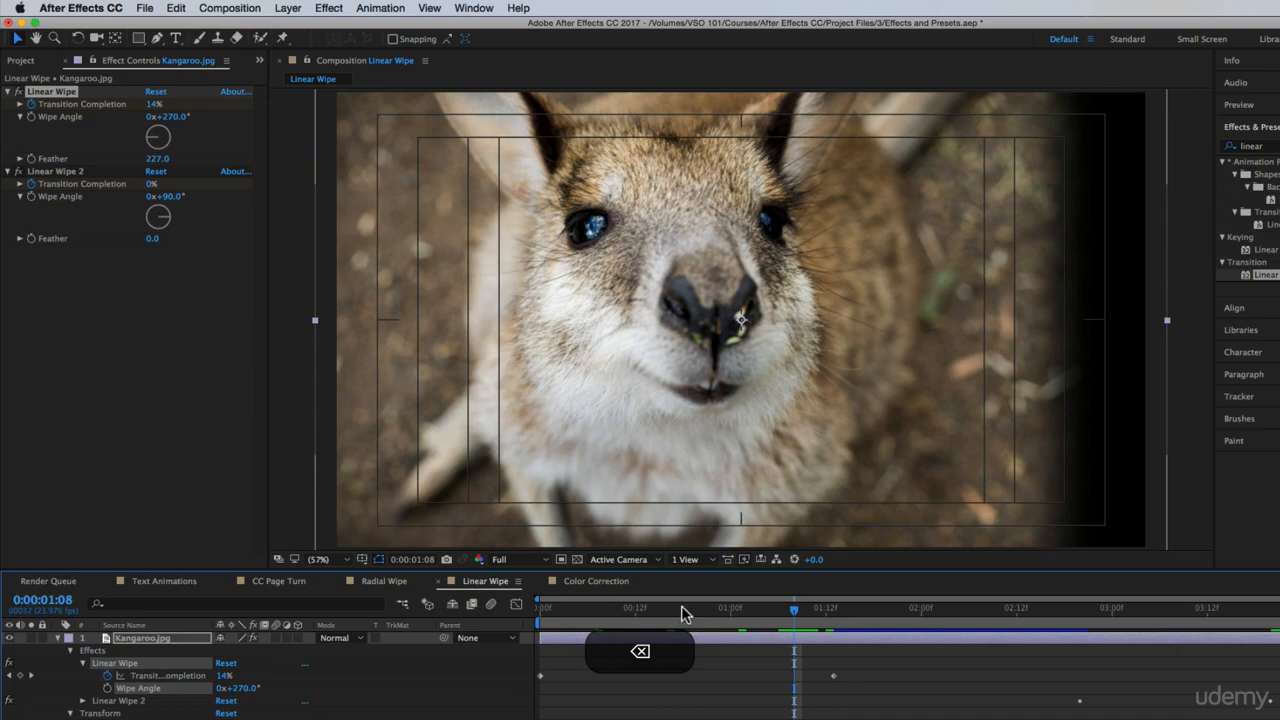
Try rotating the first Linear Wipe's Wipe Angle to 1x+6.0° at 0:00:00:18 and undo the rotation
click(683, 607)
click(181, 120)
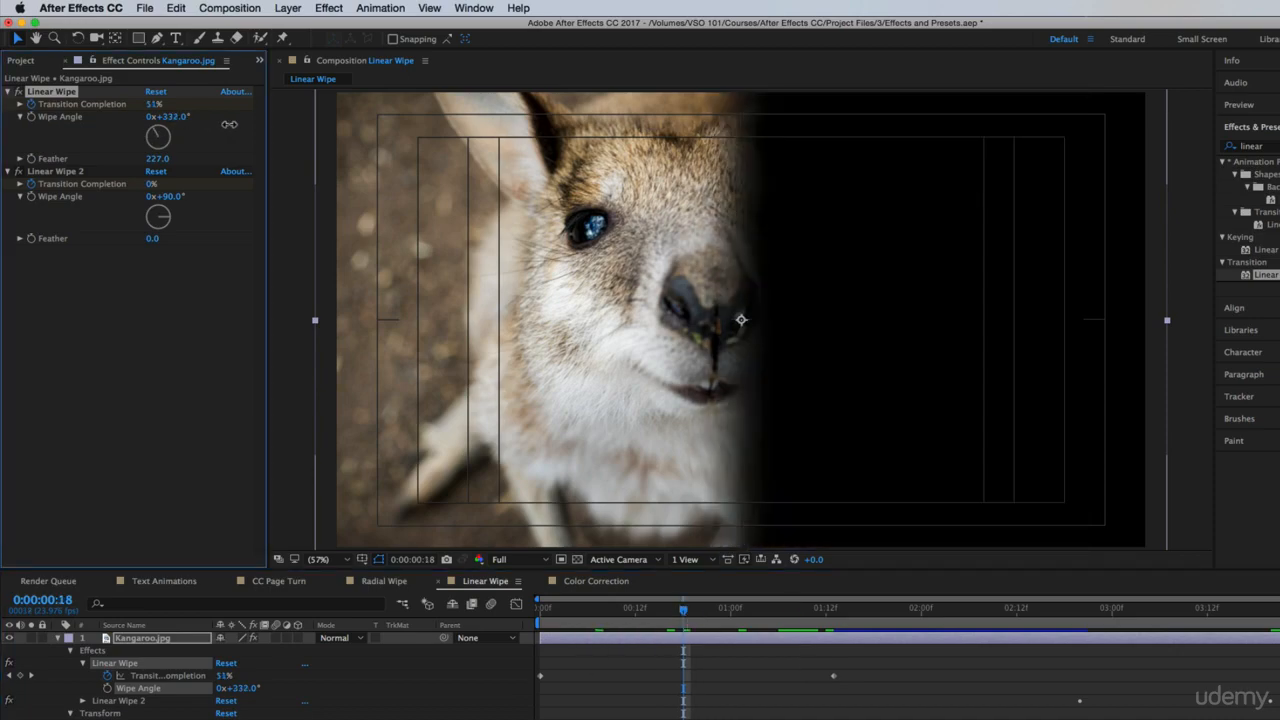
drag(229, 124, 258, 129)
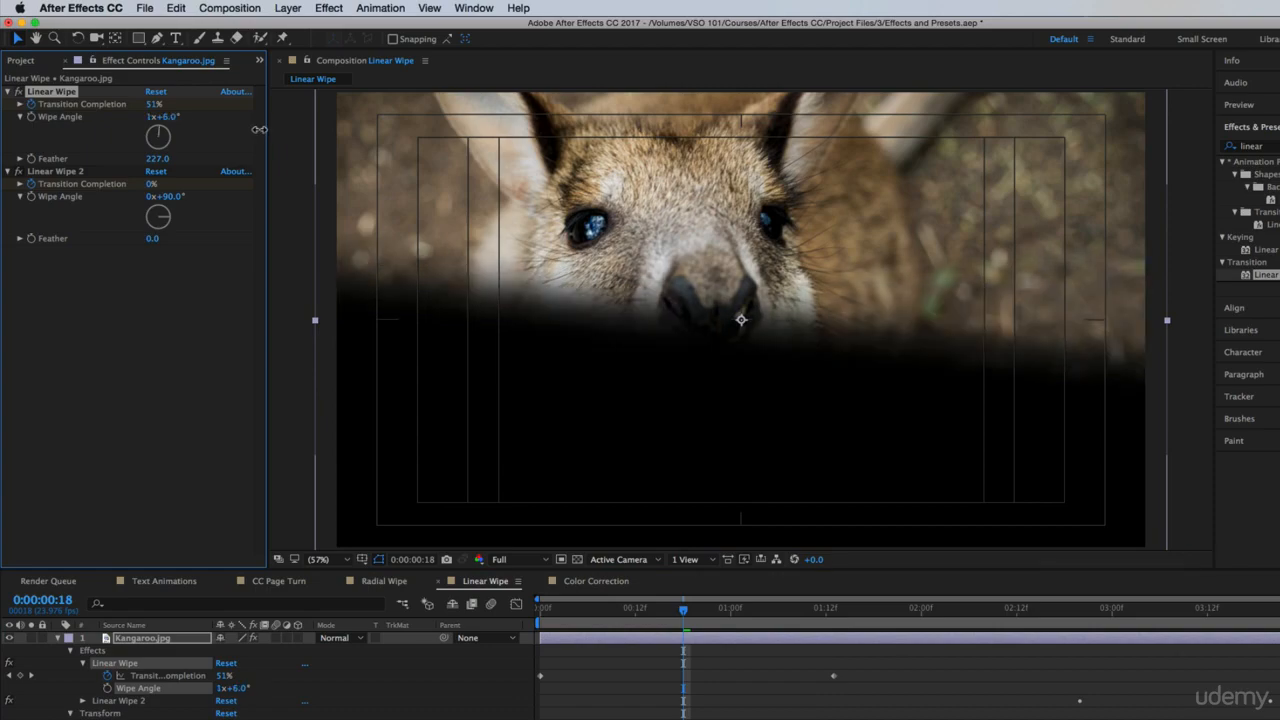
key(super+z)
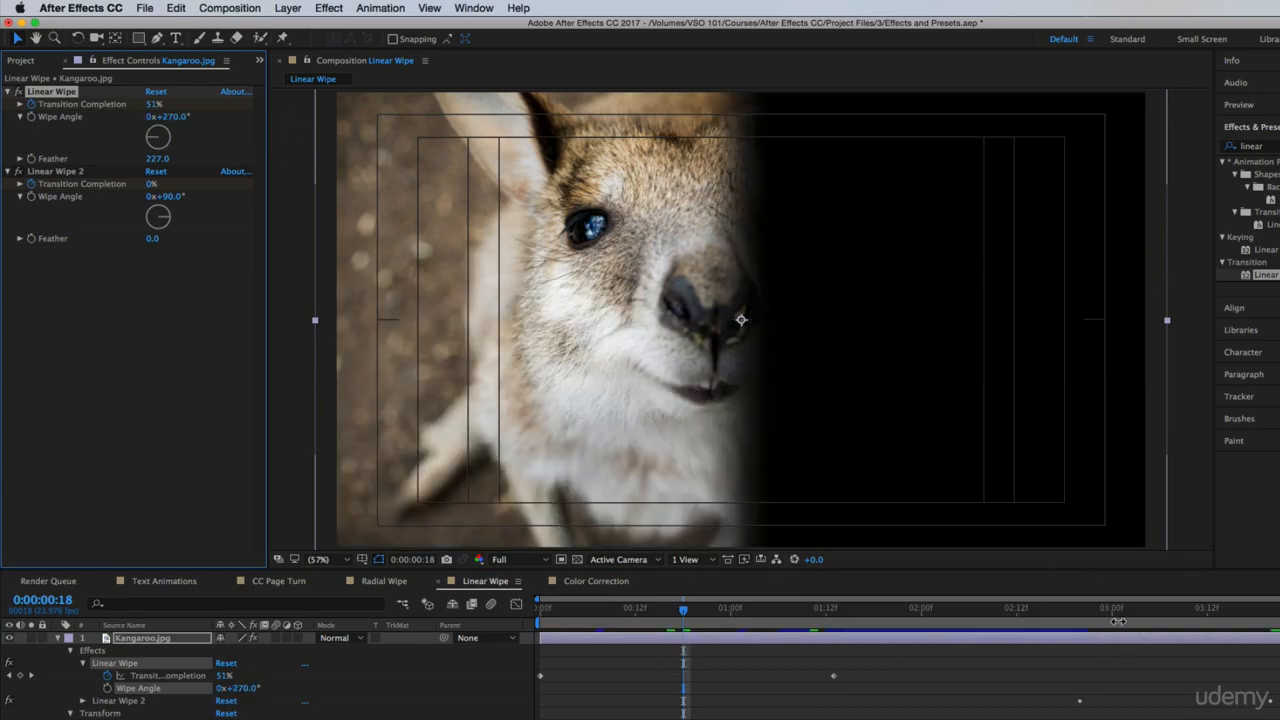
Set the second Linear Wipe's Feather to 227 while viewing 0:00:03:06 and preview the kangaroo animation
drag(1095, 608, 1159, 623)
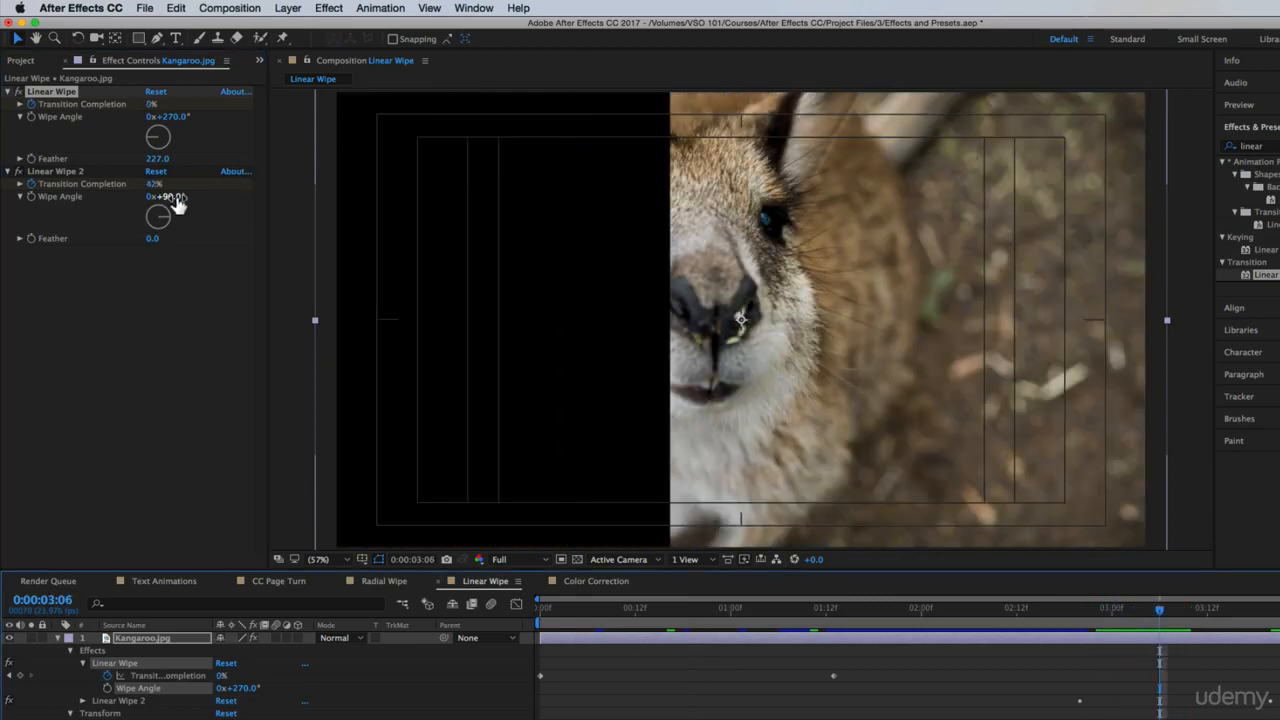
click(158, 241)
click(155, 239)
text(2)
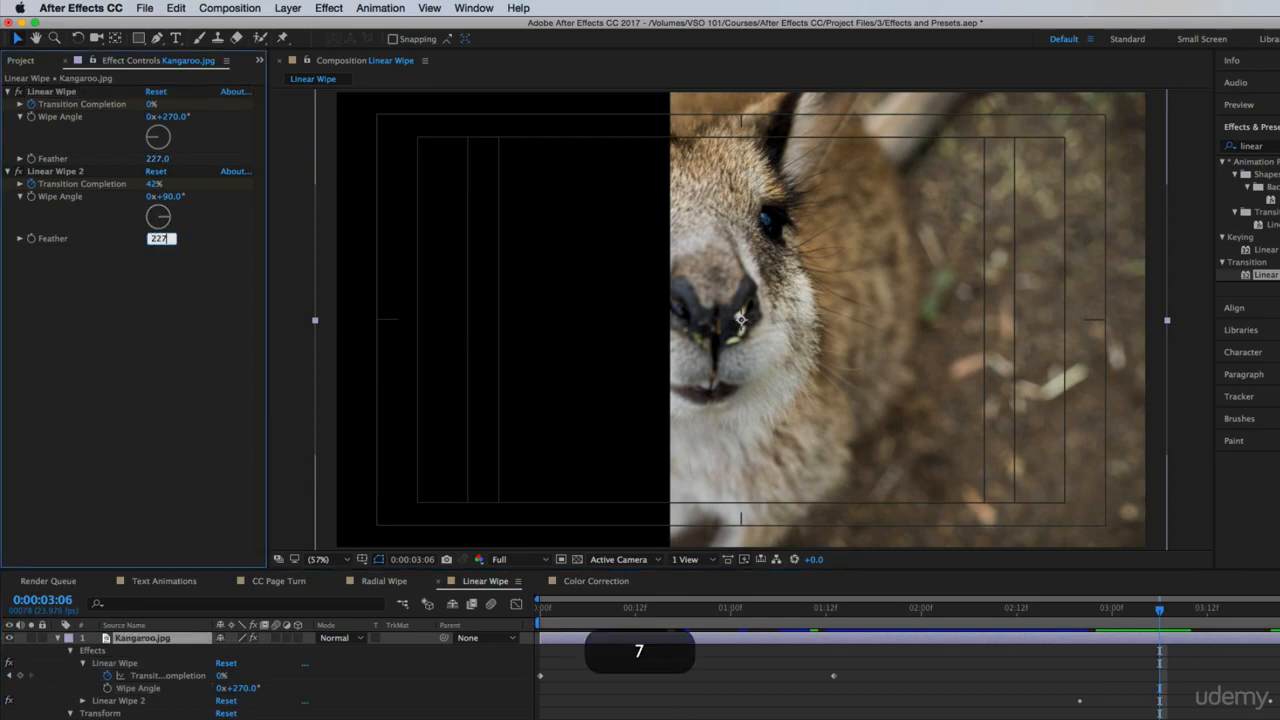
text(27)
key(Return)
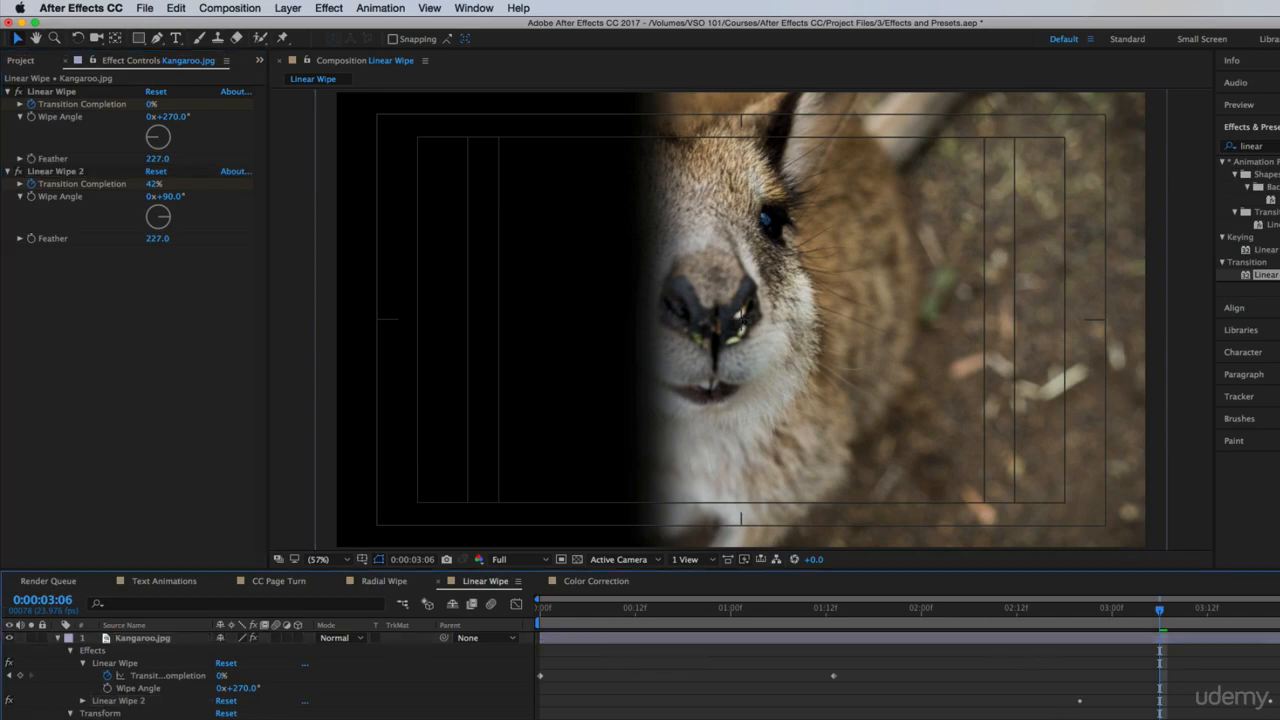
key(space)
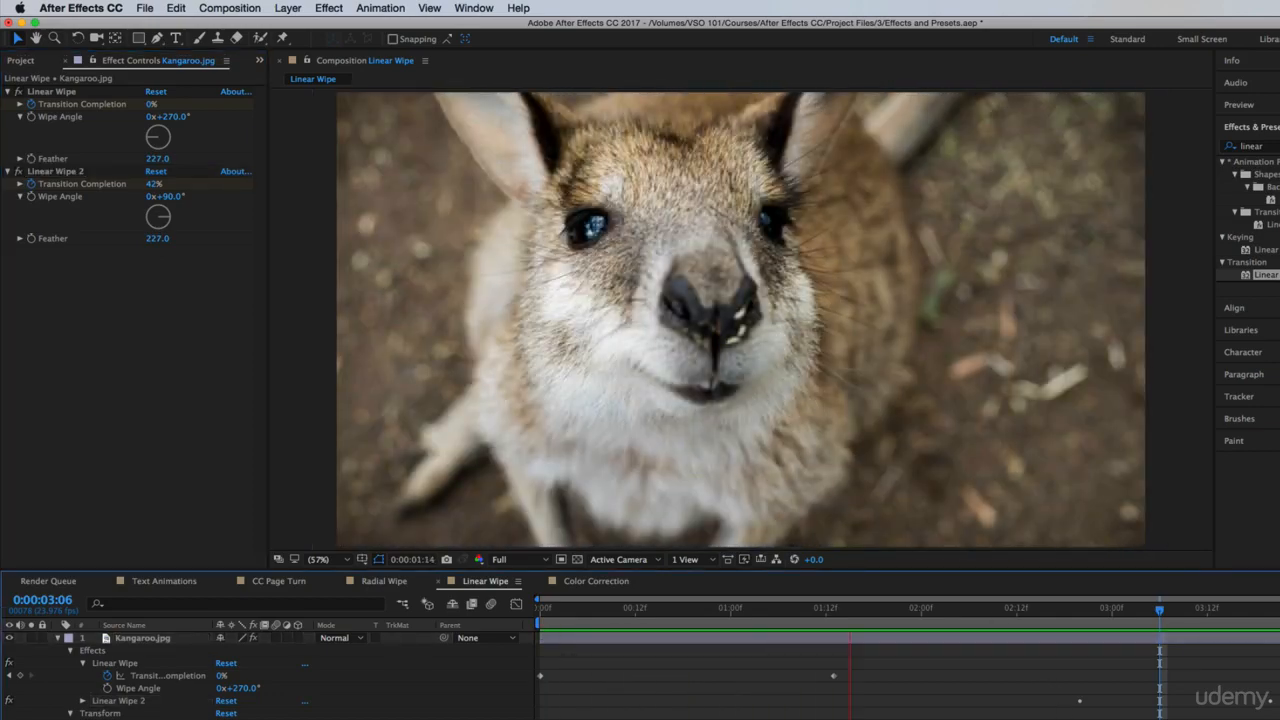